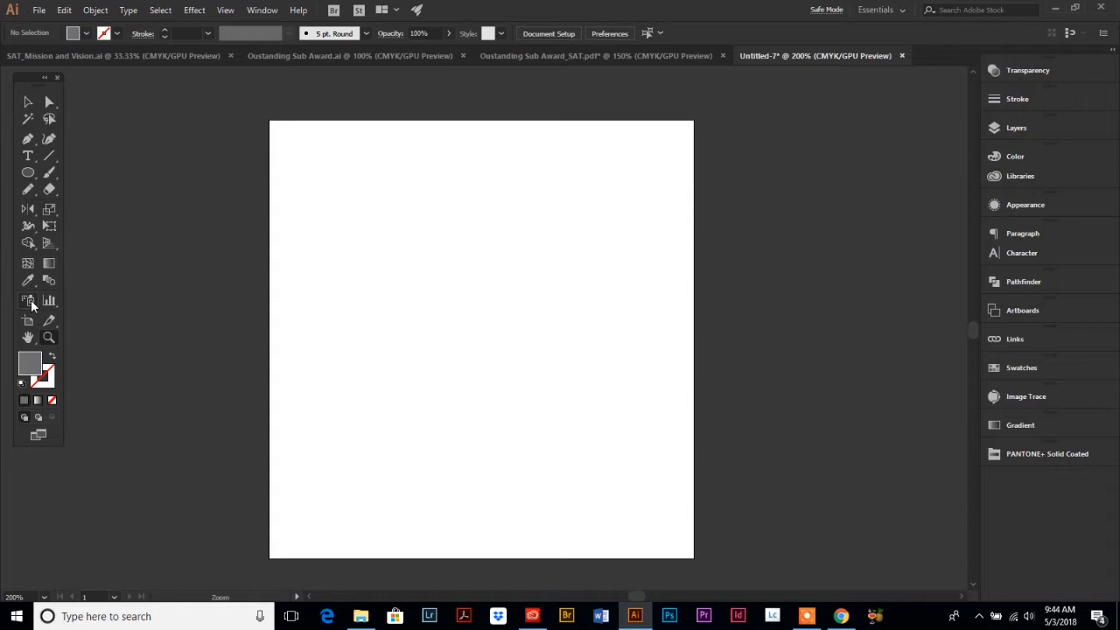
Step: Activate the Symbol Sprayer tool and display the document's symbols
click(29, 302)
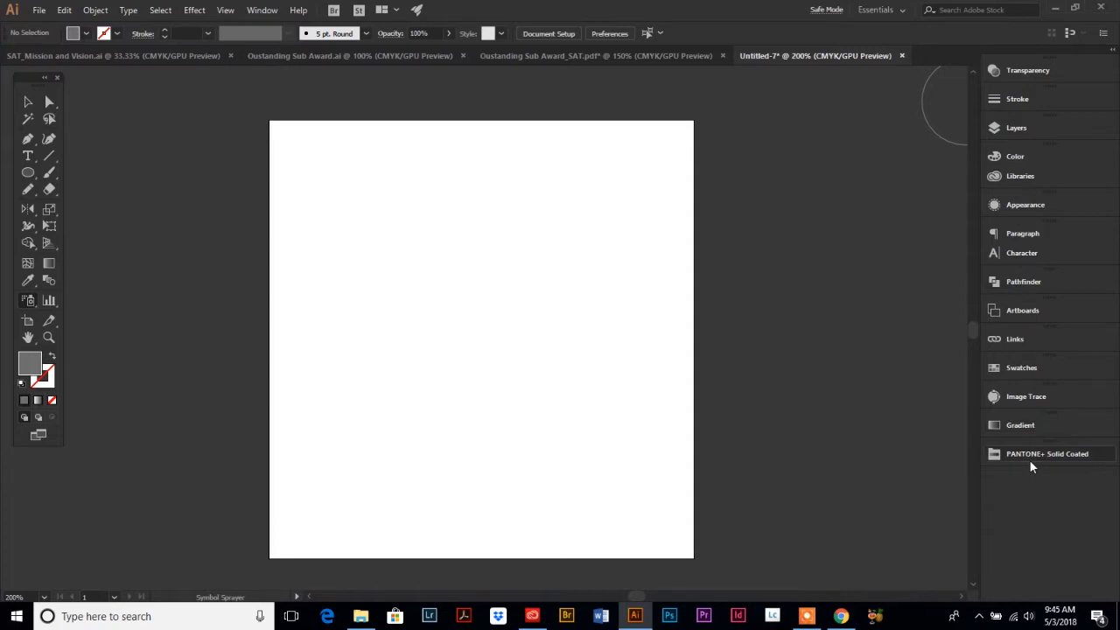
click(263, 11)
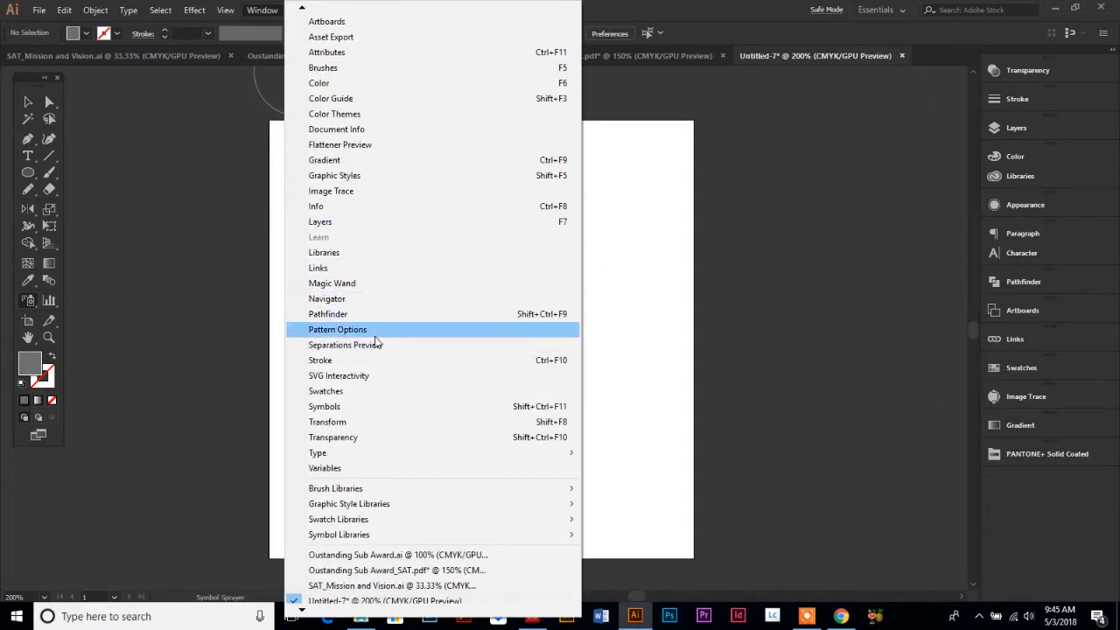
click(328, 409)
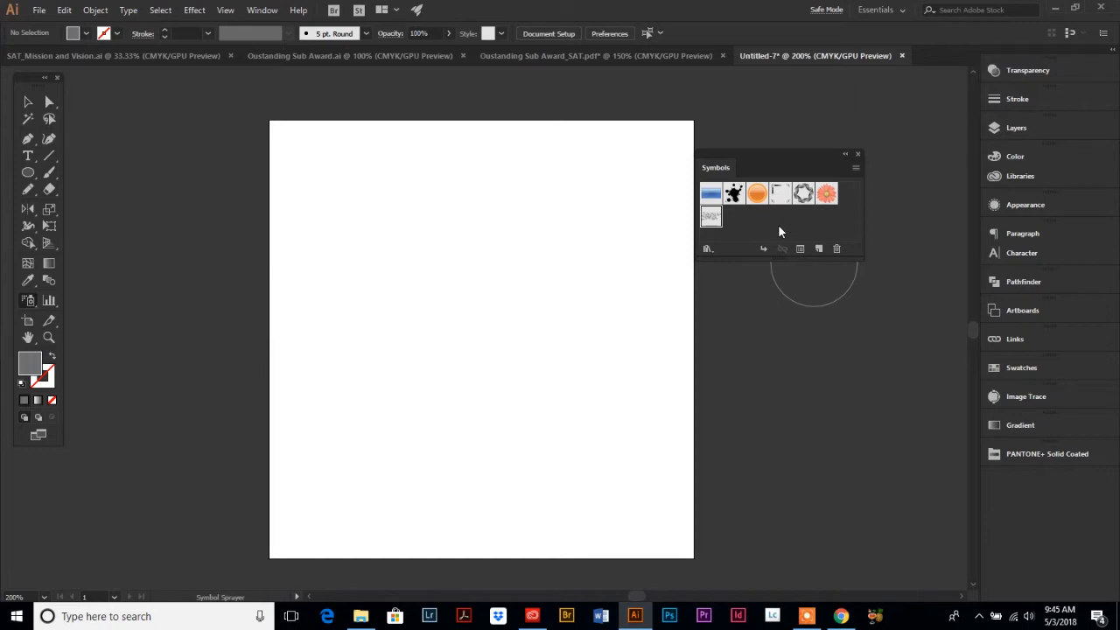
Step: Try spraying the charcoal texture, orange orb and flower symbols on the artboard, and delete the sprayed set
mouse_move(400, 234)
mouse_down()
mouse_move(382, 230)
mouse_move(368, 210)
mouse_move(376, 206)
mouse_up()
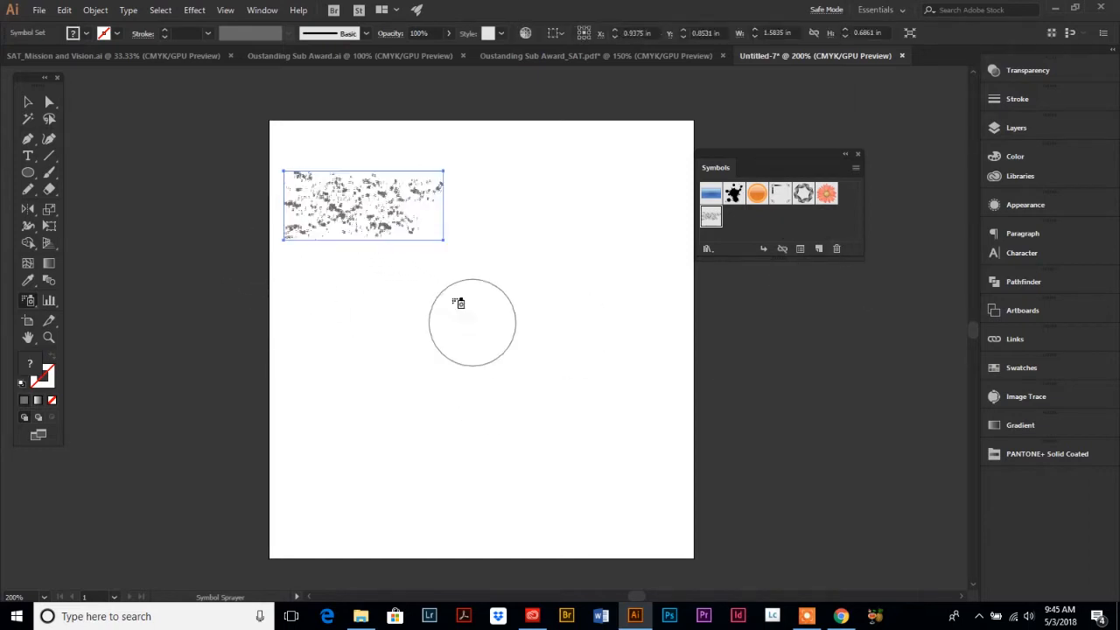
click(757, 192)
click(522, 203)
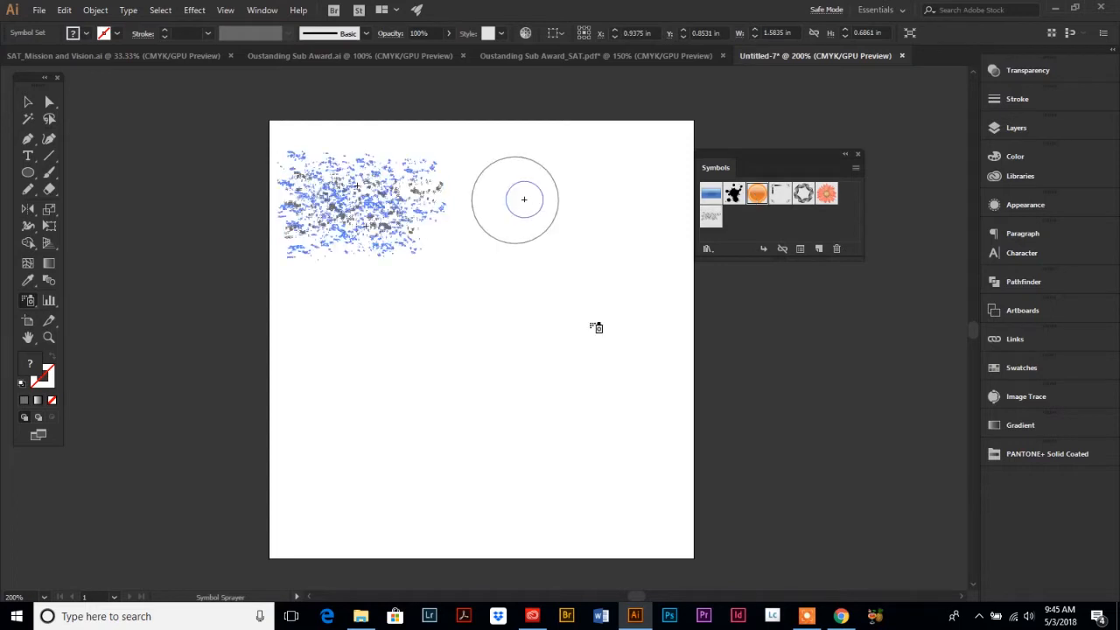
click(827, 194)
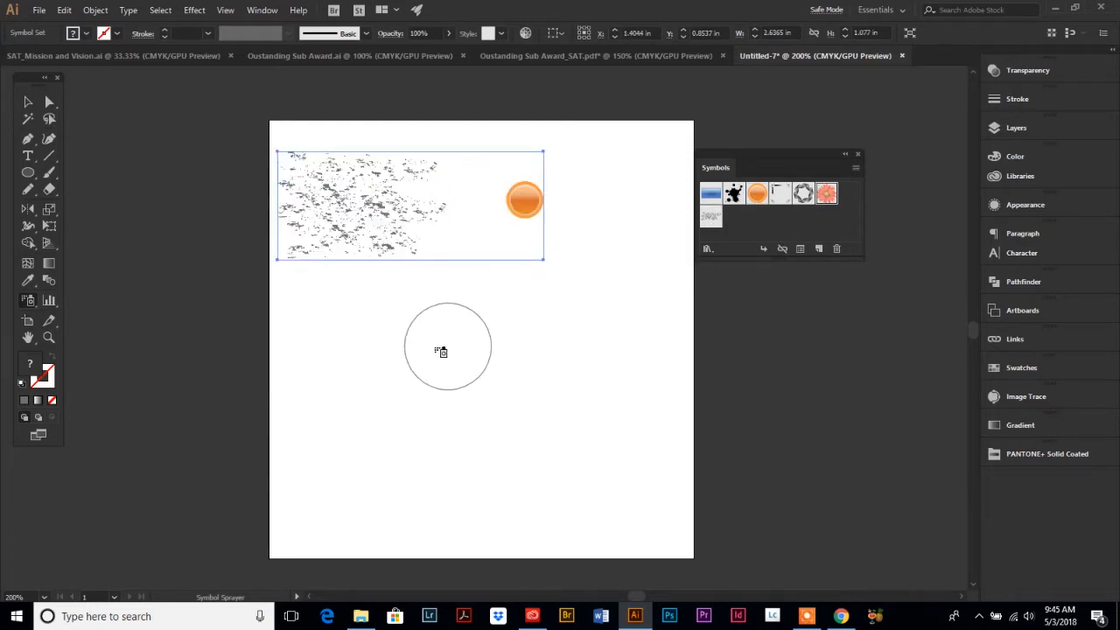
click(401, 354)
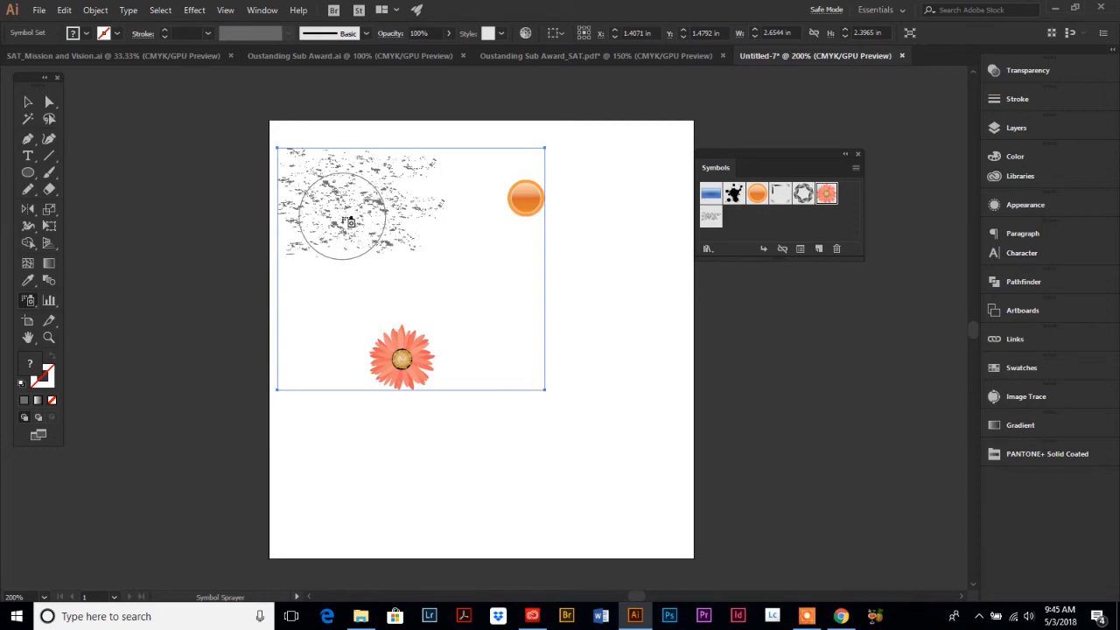
key(Delete)
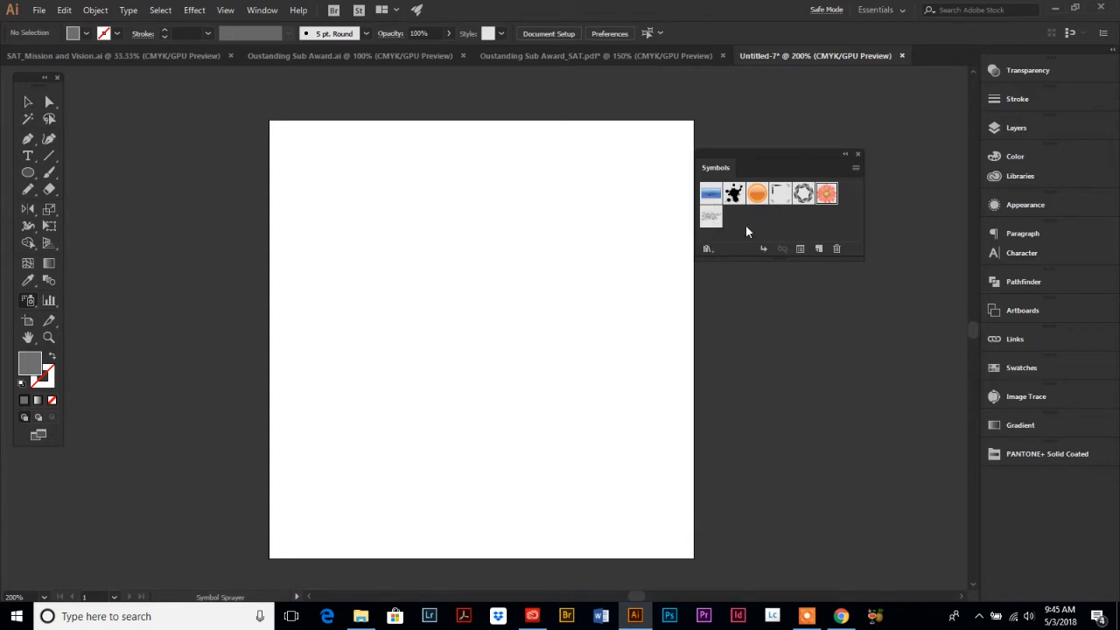
Step: Open the Artistic Textures symbol library beside the artboard, enlarged to show all its symbols, and choose the Charcoal texture
click(856, 168)
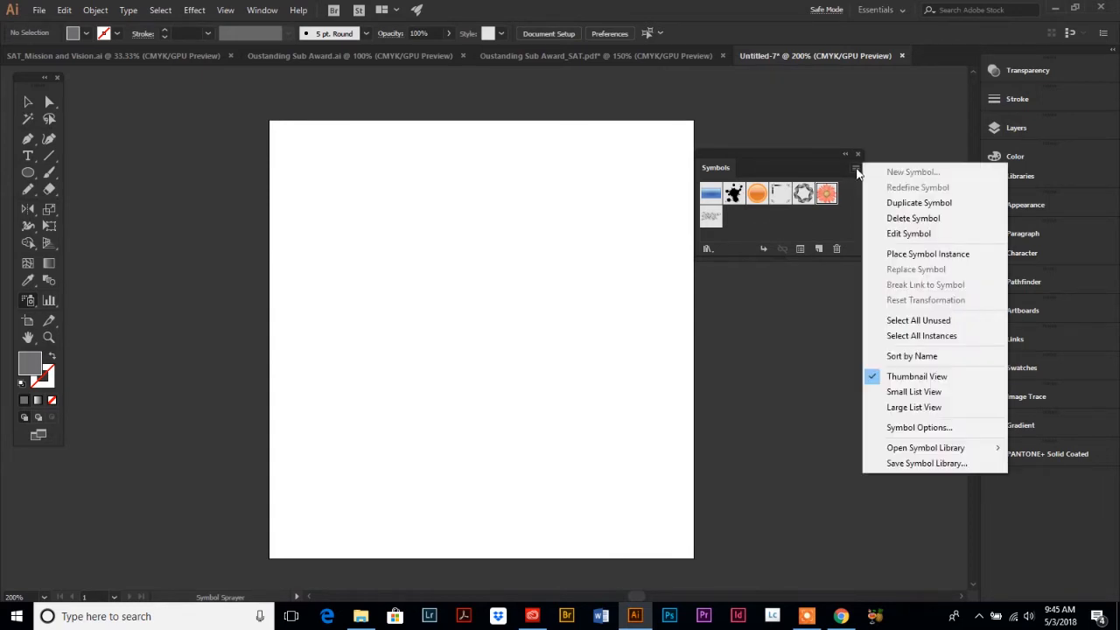
mouse_move(913, 453)
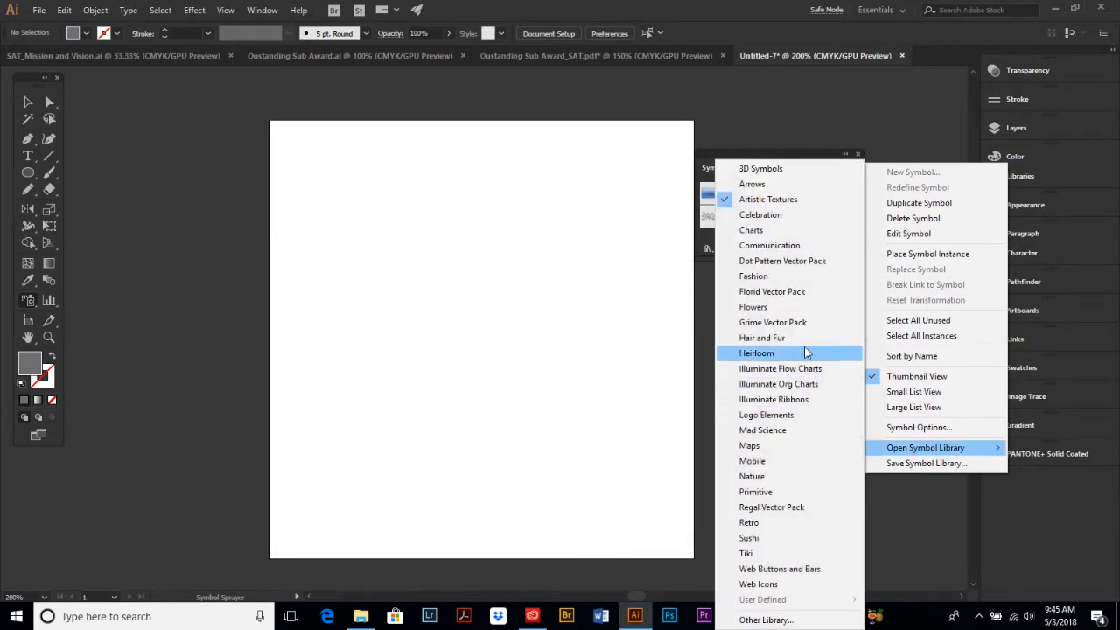
click(765, 202)
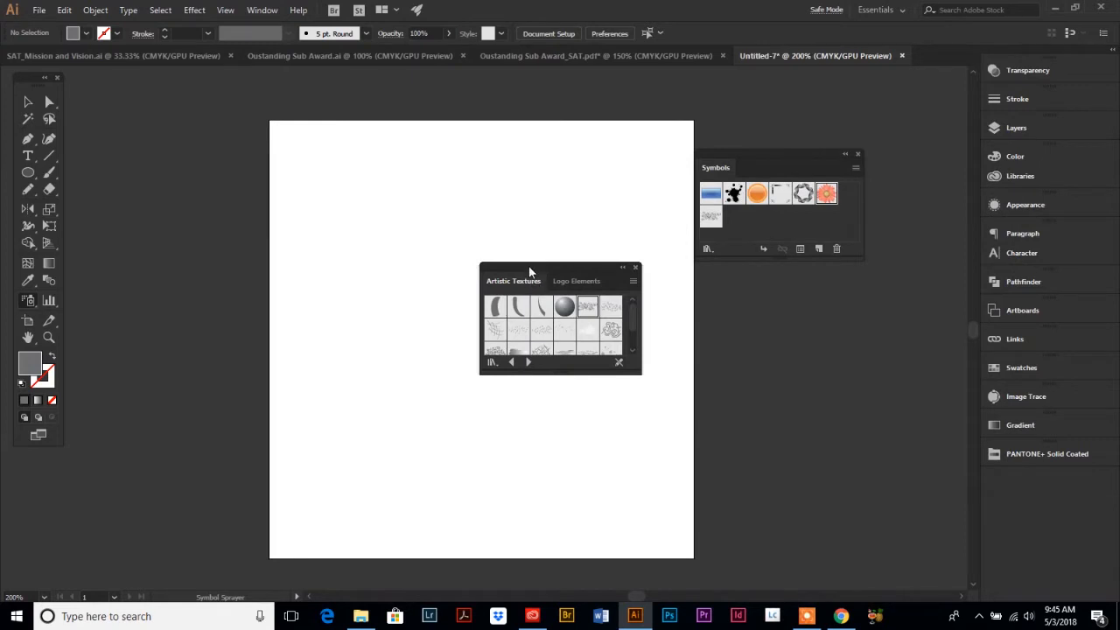
drag(529, 266, 752, 266)
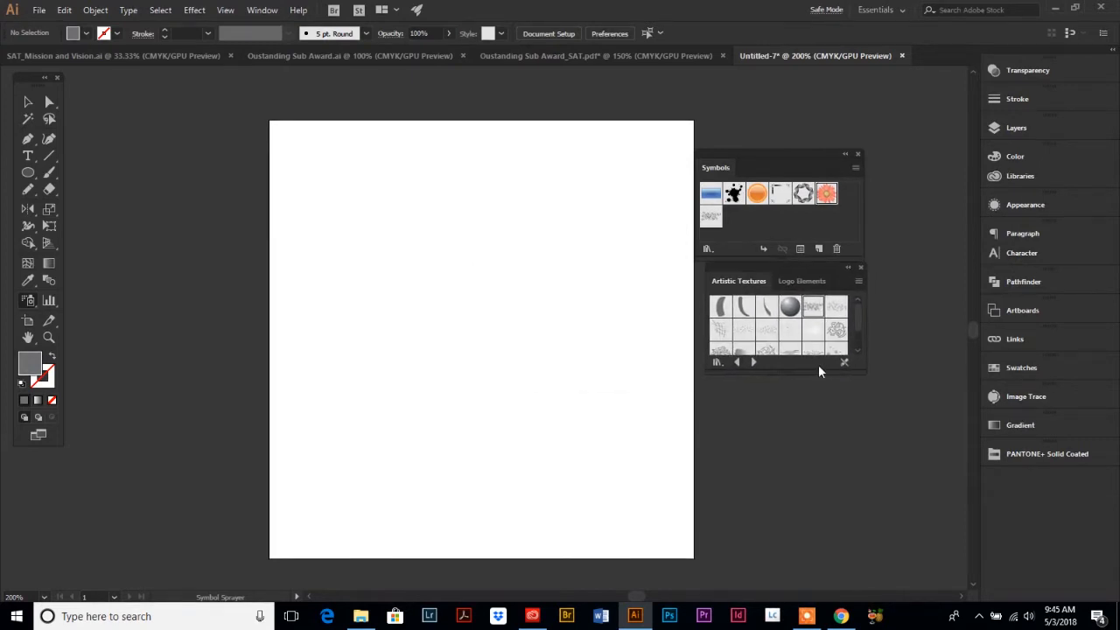
drag(808, 370, 811, 438)
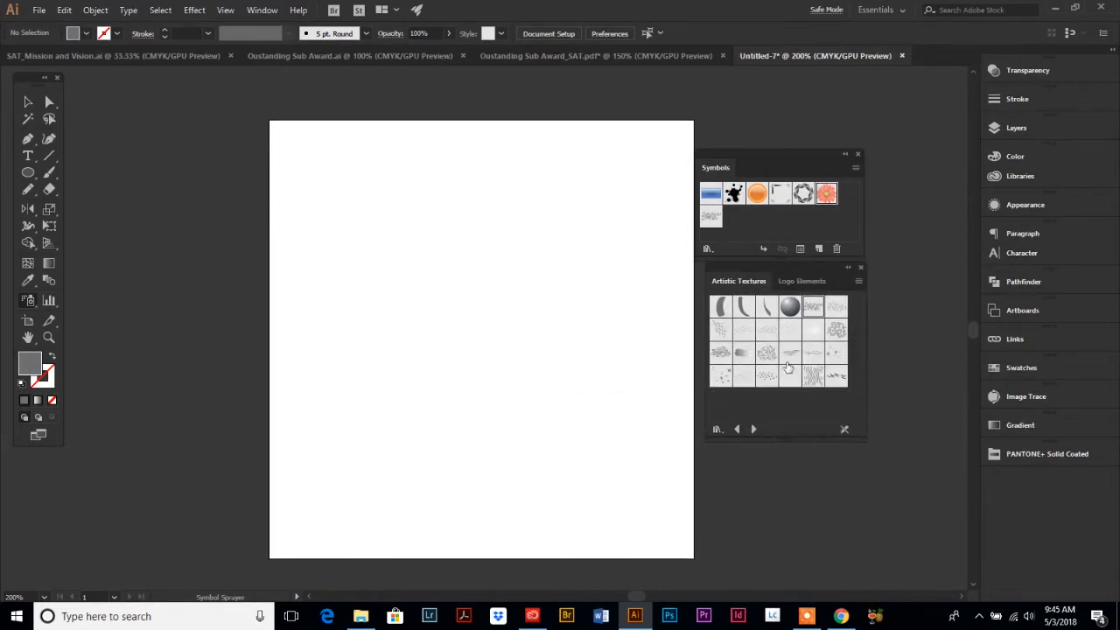
click(812, 308)
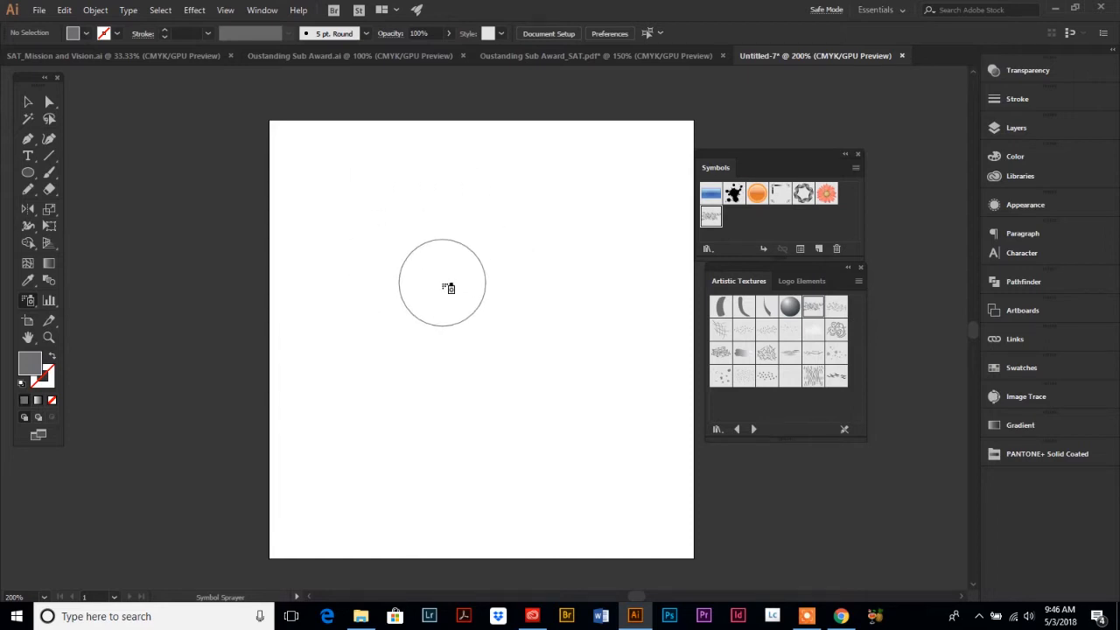
Step: Enlarge and then shrink the Symbol Sprayer brush to a diameter of about 1.09 in, and accept its tool options
key(bracketright)
key(bracketright)
key(bracketright)
key(bracketright)
key(bracketright)
key(bracketright)
key(bracketright)
key(bracketright)
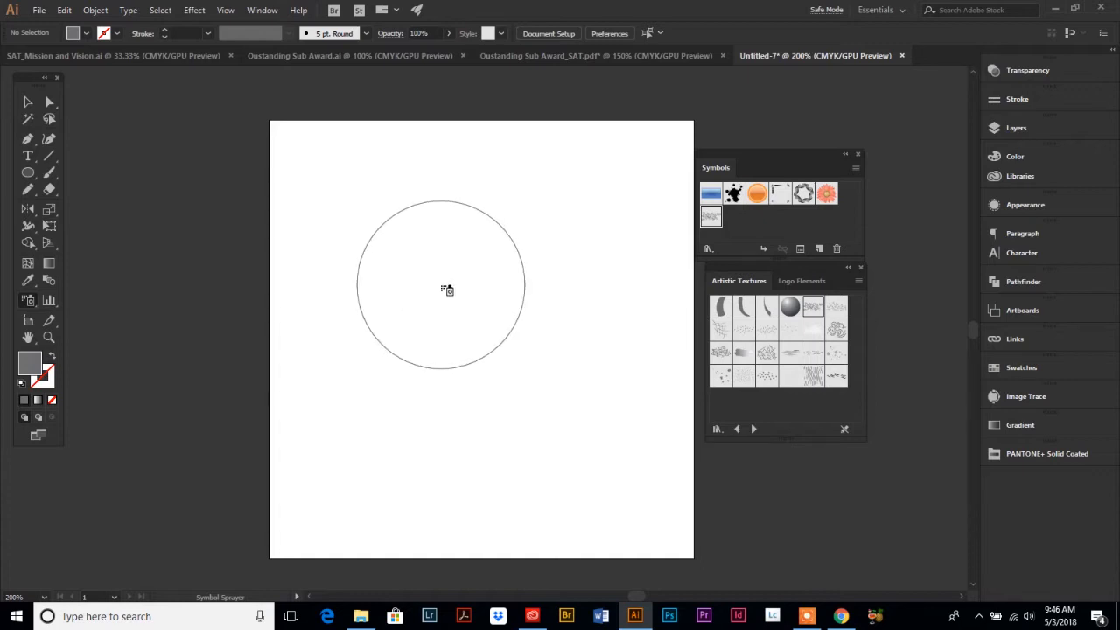
key(bracketleft)
key(bracketleft)
key(bracketleft)
key(bracketleft)
key(bracketleft)
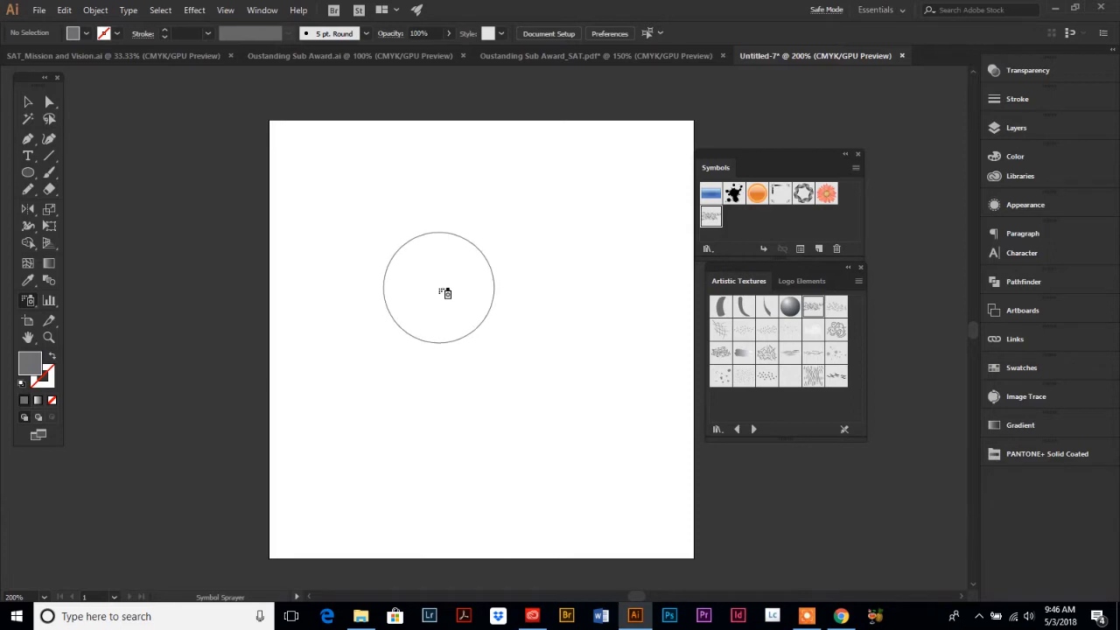
double_click(29, 302)
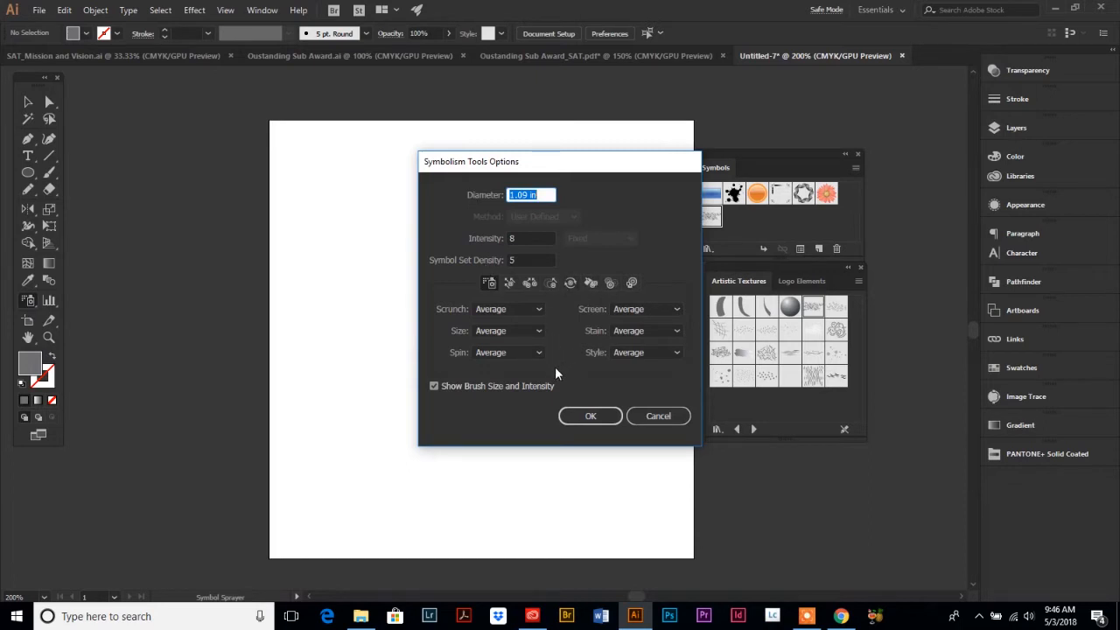
click(590, 418)
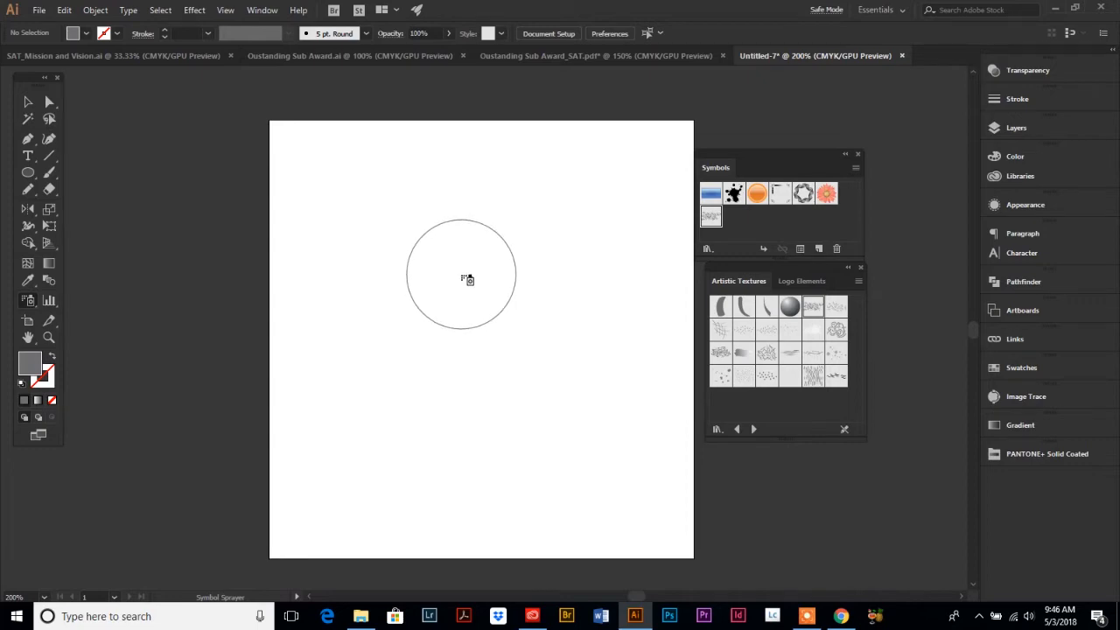
Step: Spray a charcoal texture patch about 2.9 by 2.0 in on the upper artboard, and undo the extra strokes across the lower part
mouse_move(468, 280)
mouse_down()
mouse_move(407, 248)
mouse_move(457, 275)
mouse_move(471, 302)
mouse_move(463, 319)
mouse_move(435, 310)
mouse_up()
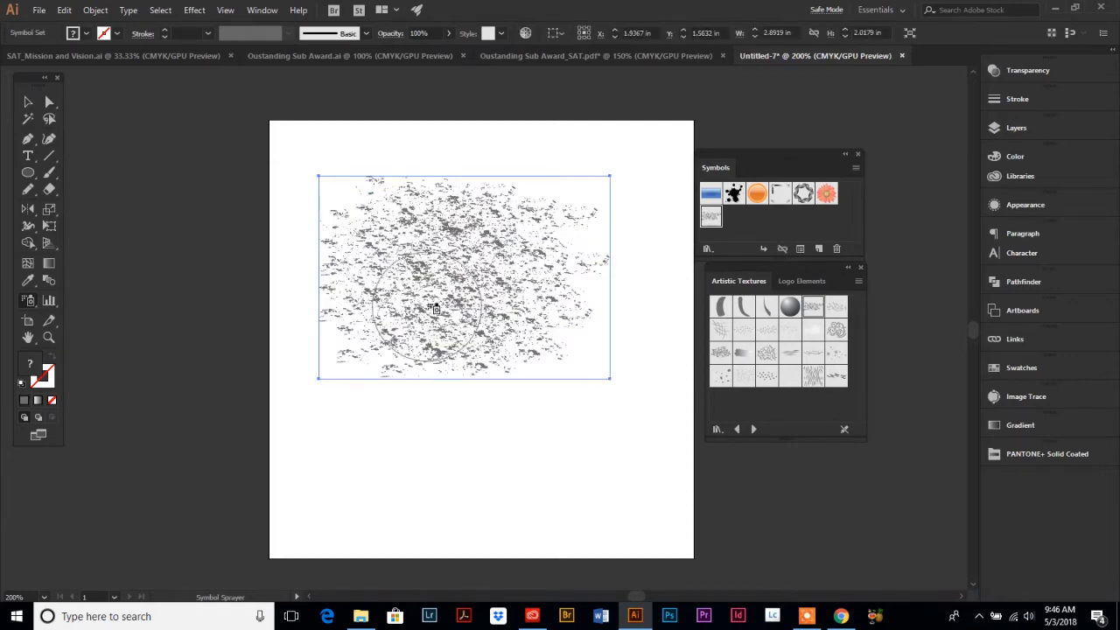
mouse_move(318, 467)
mouse_down()
mouse_move(381, 468)
mouse_move(560, 420)
mouse_move(571, 437)
mouse_up()
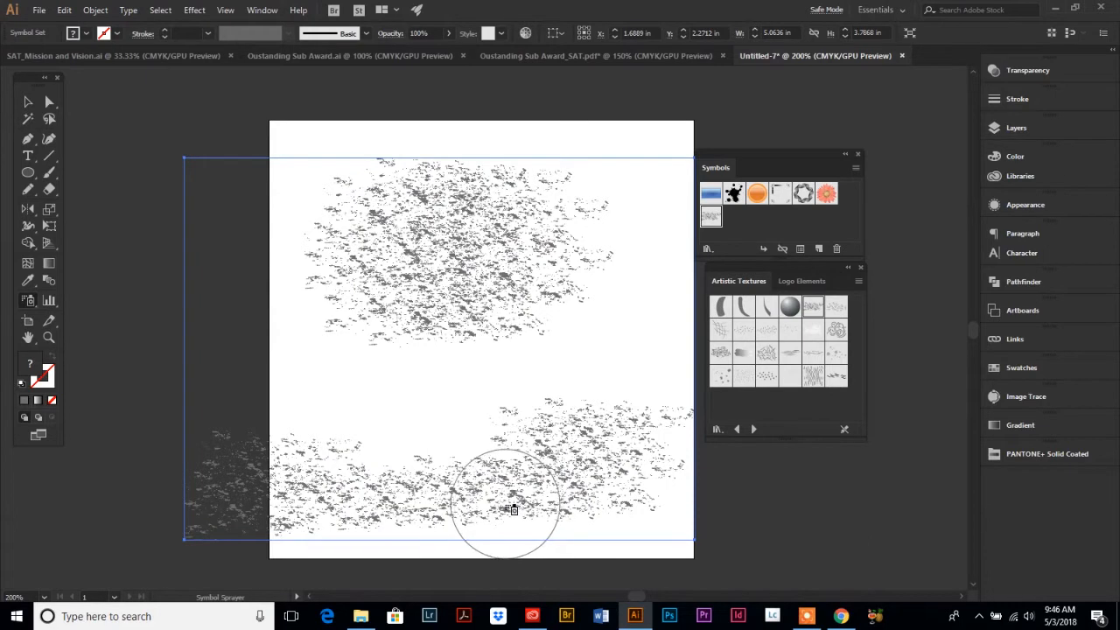
key(v)
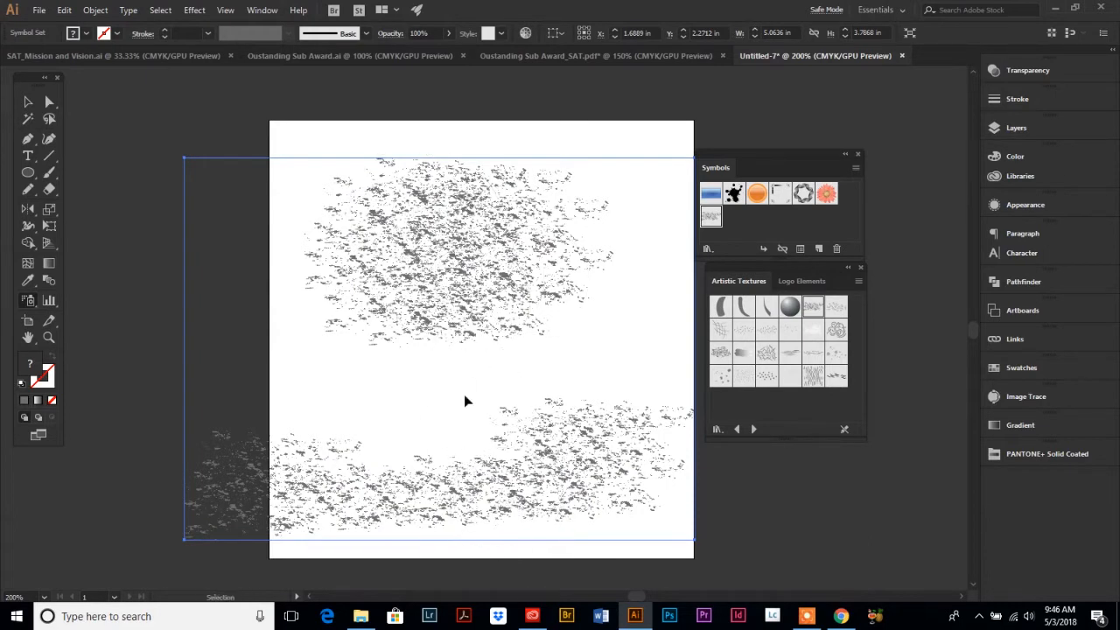
key(ctrl+z)
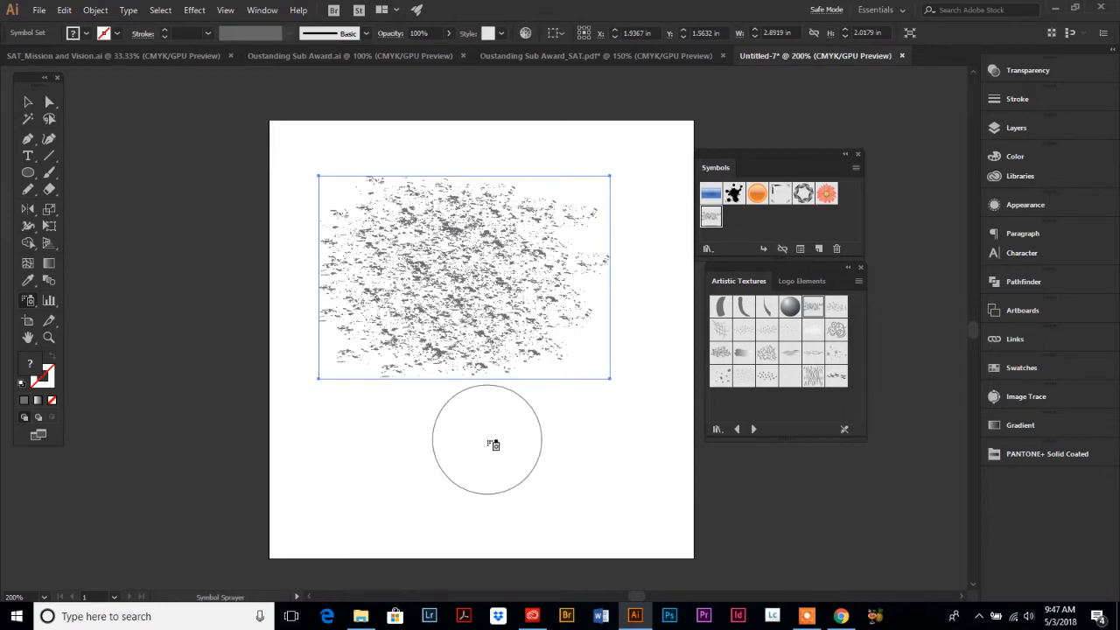
Step: Check the sprayed symbol set in Outline view and expand its object and fill into separate symbol instances
key(ctrl+y)
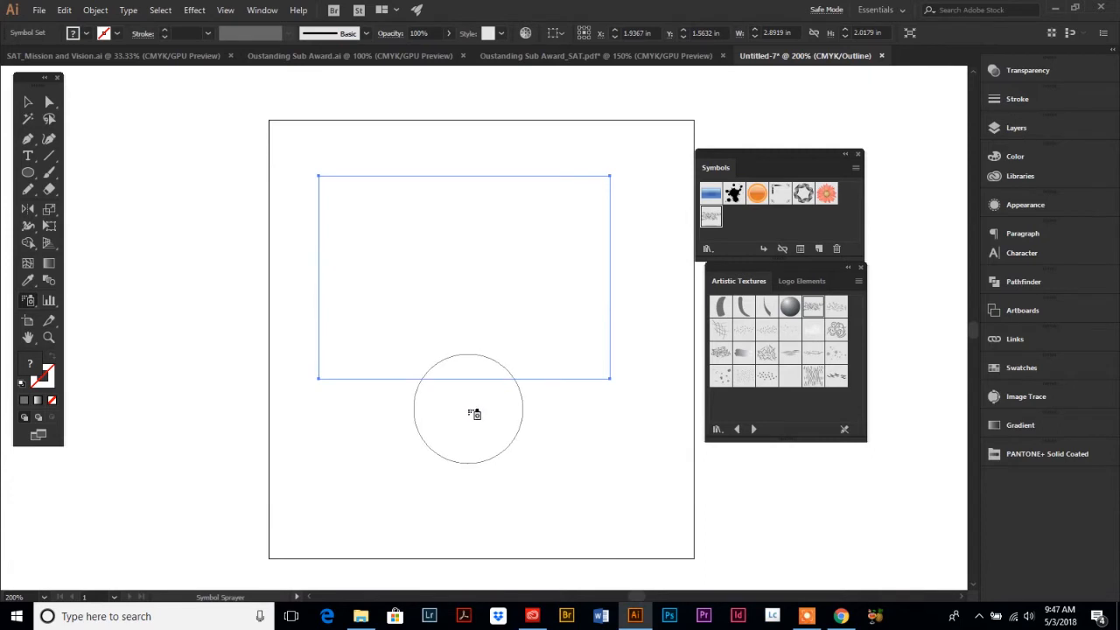
key(ctrl+y)
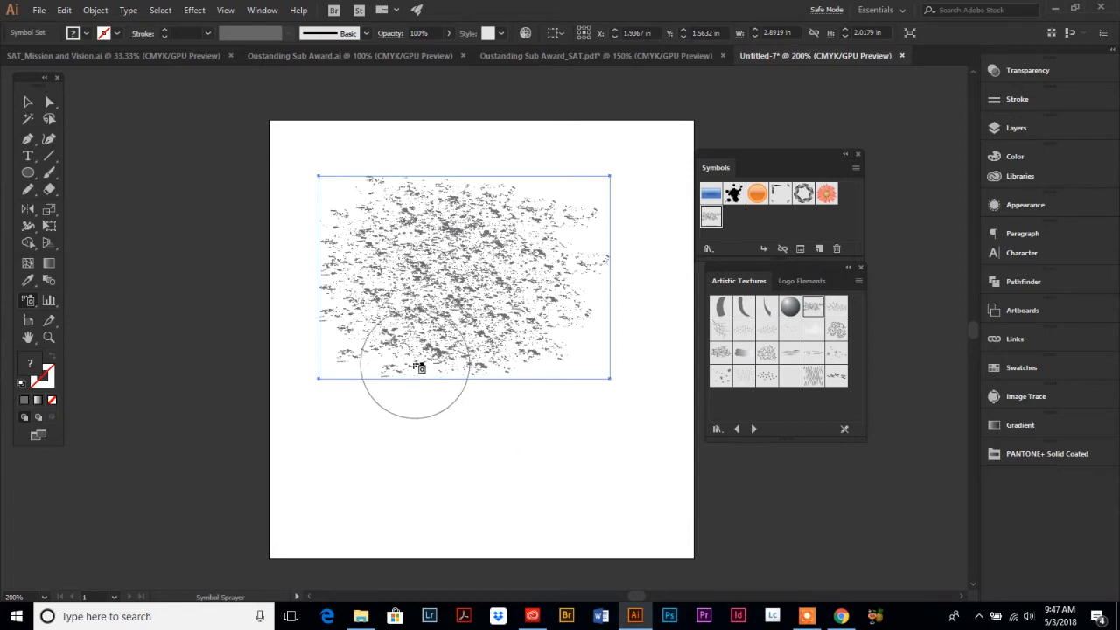
click(96, 10)
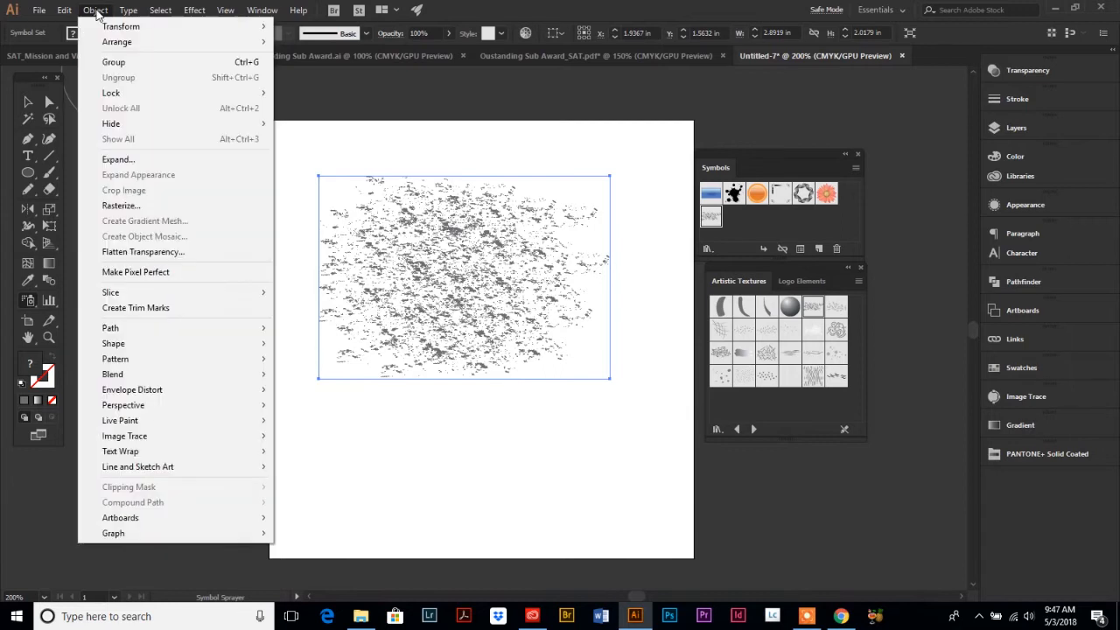
click(128, 161)
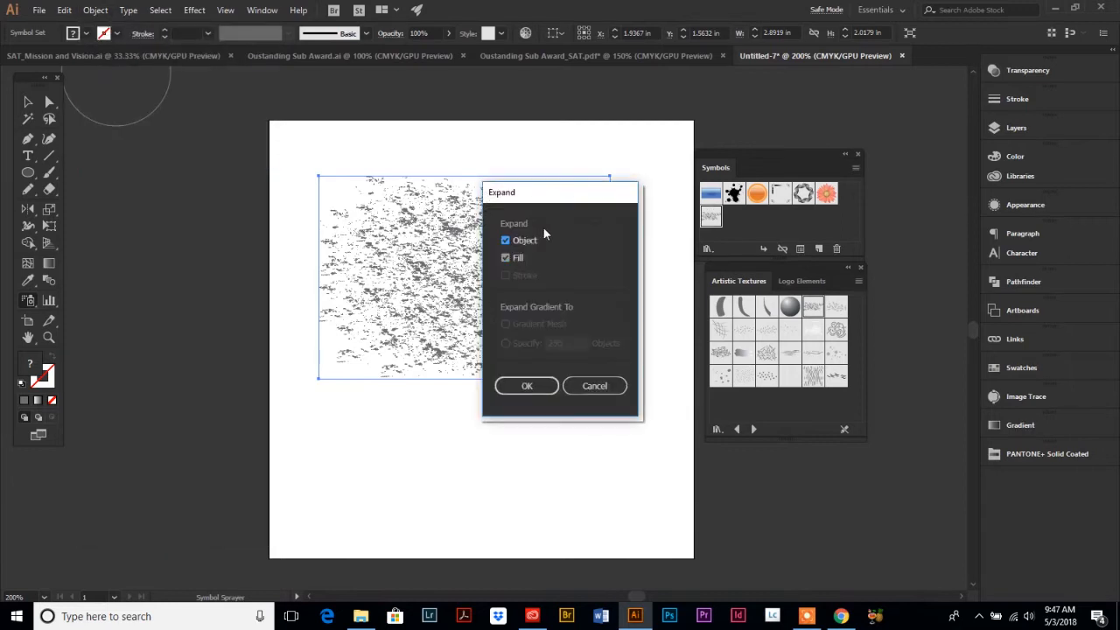
click(528, 388)
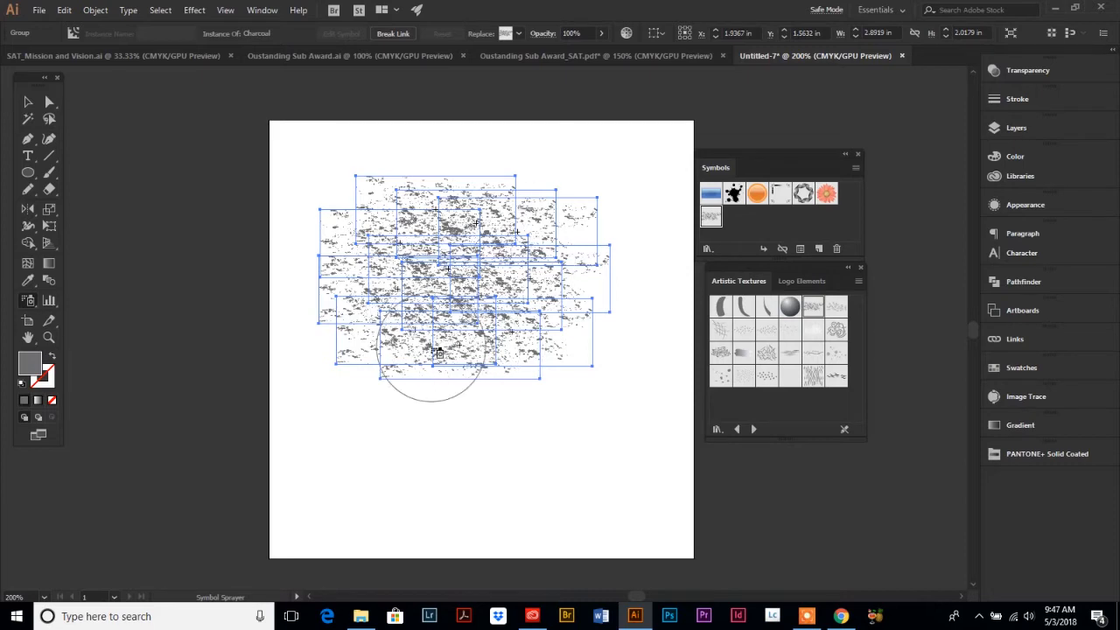
Step: Check the charcoal symbol instances in Outline view and expand their object and fill again into editable paths
click(49, 337)
click(477, 312)
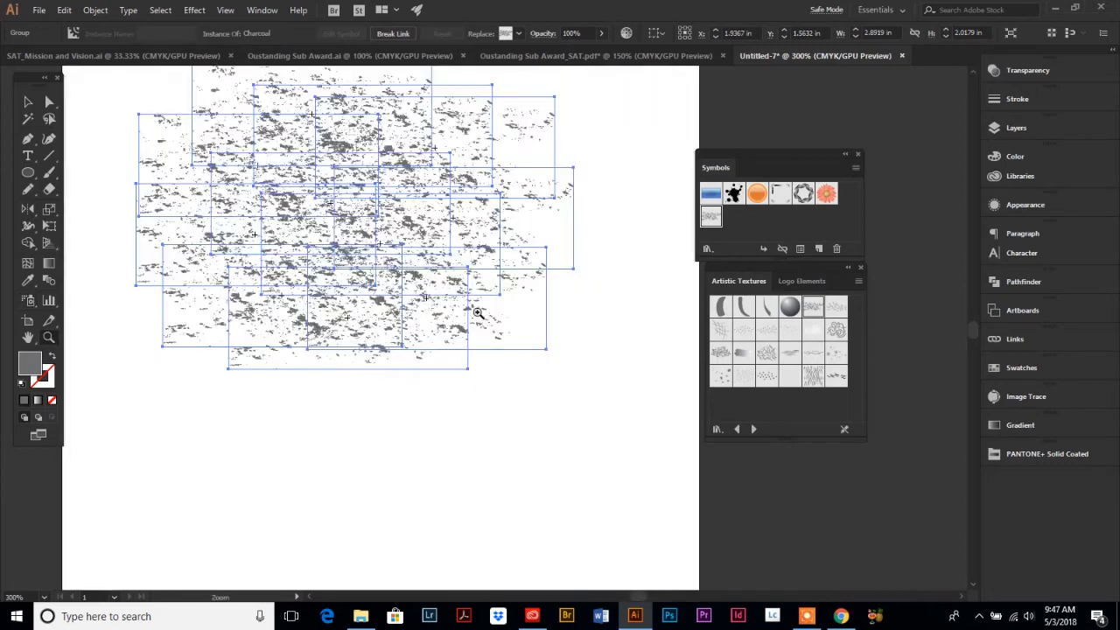
click(477, 312)
key(ctrl+y)
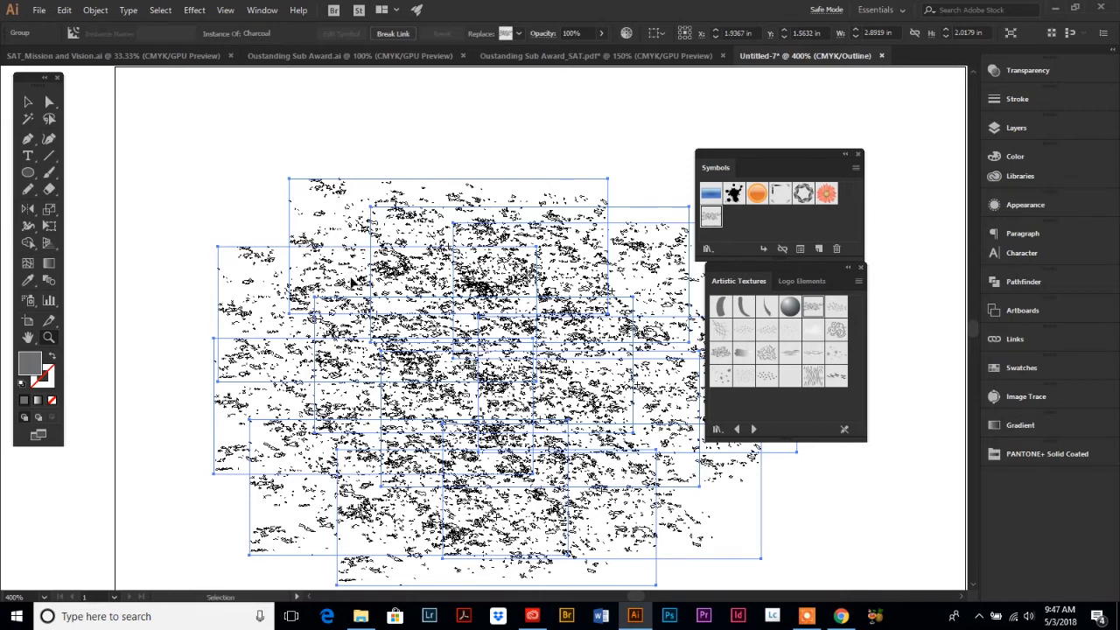
key(ctrl+y)
click(96, 10)
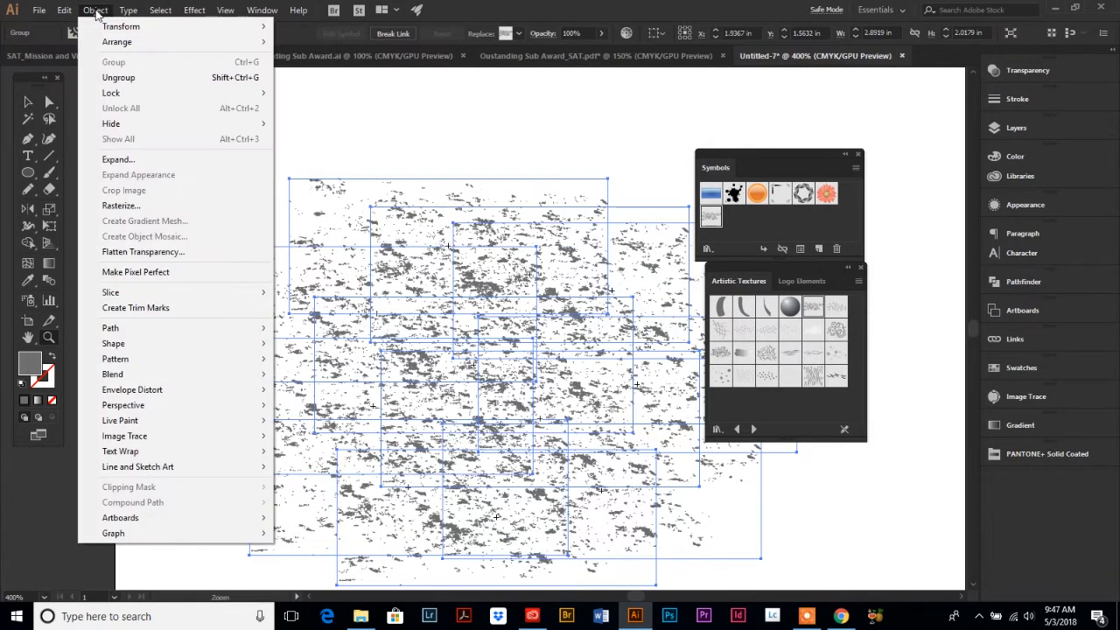
click(119, 160)
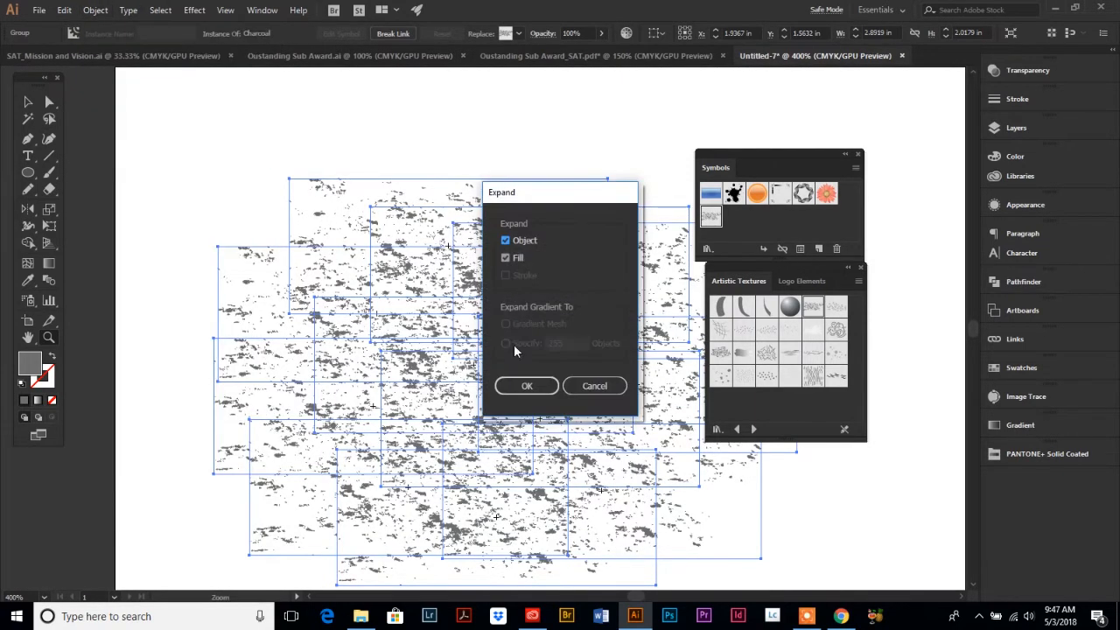
click(528, 387)
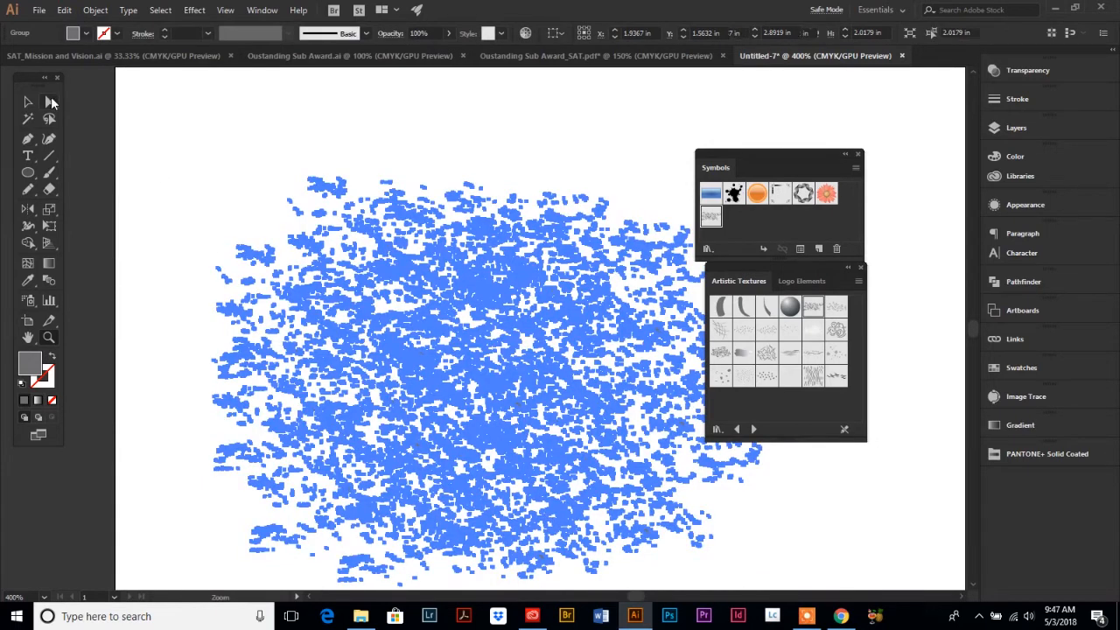
Step: Examine the individual charcoal paths up close in Outline view and return to Preview
key(a)
click(196, 170)
click(484, 300)
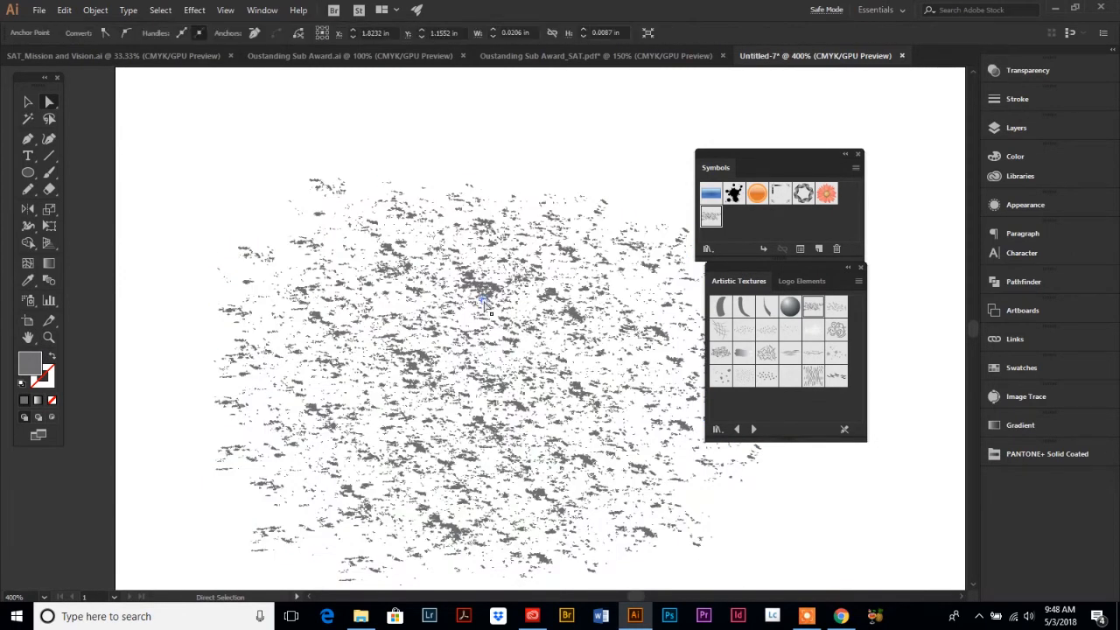
key(ctrl+y)
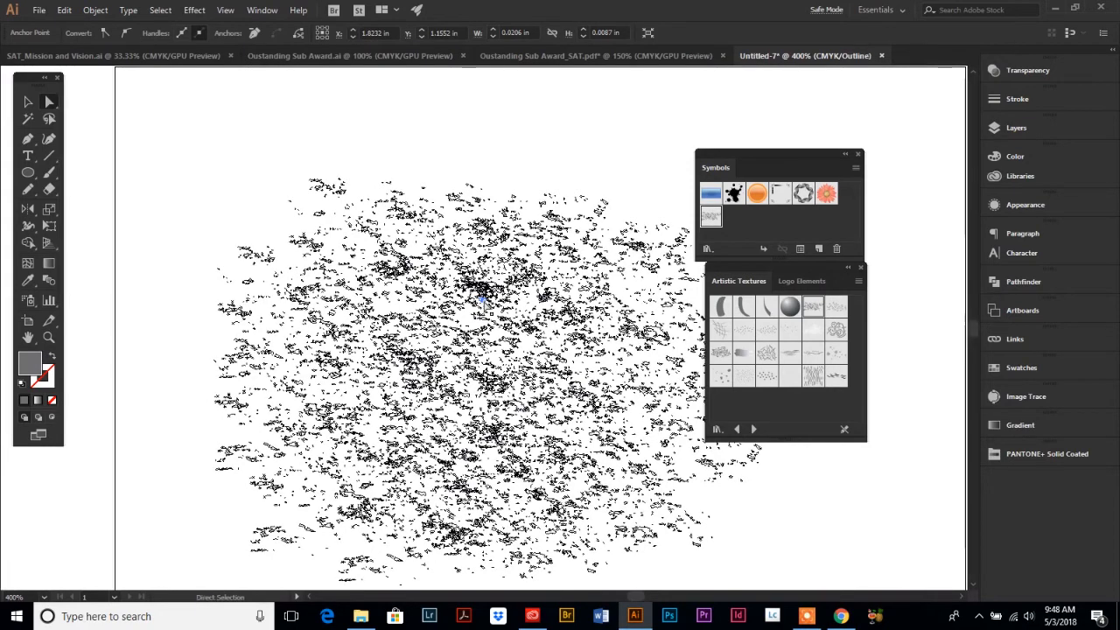
drag(496, 238, 617, 355)
click(49, 102)
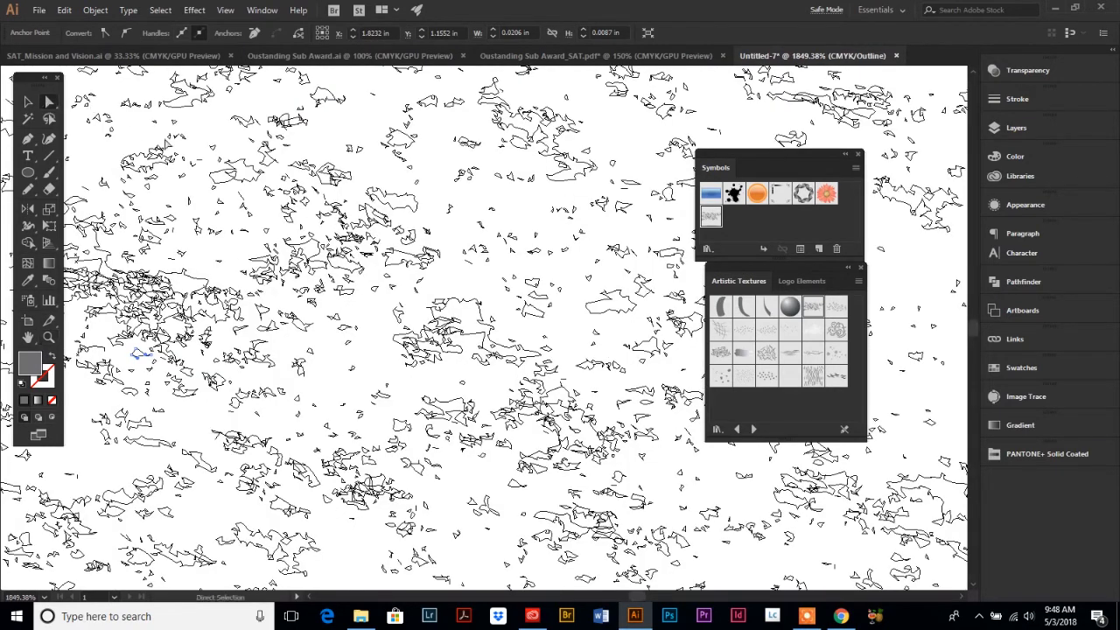
click(446, 217)
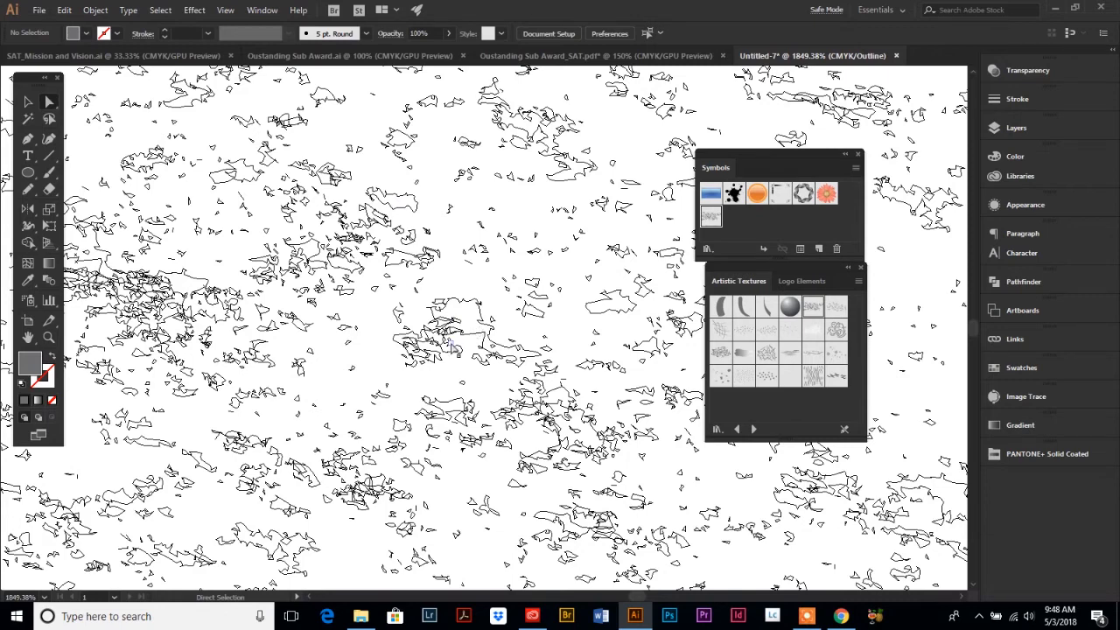
key(ctrl+y)
Step: Add the point text "GRUNGE" on the artboard above the charcoal texture
click(47, 338)
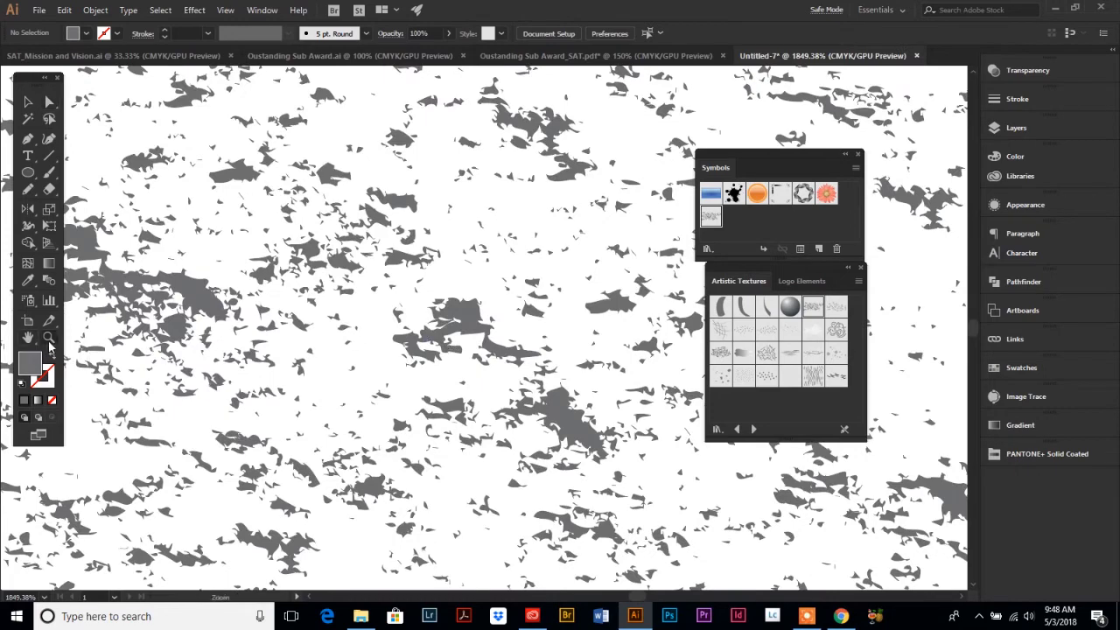
alt+click(432, 308)
alt+click(497, 299)
alt+click(500, 296)
alt+click(451, 355)
alt+click(439, 386)
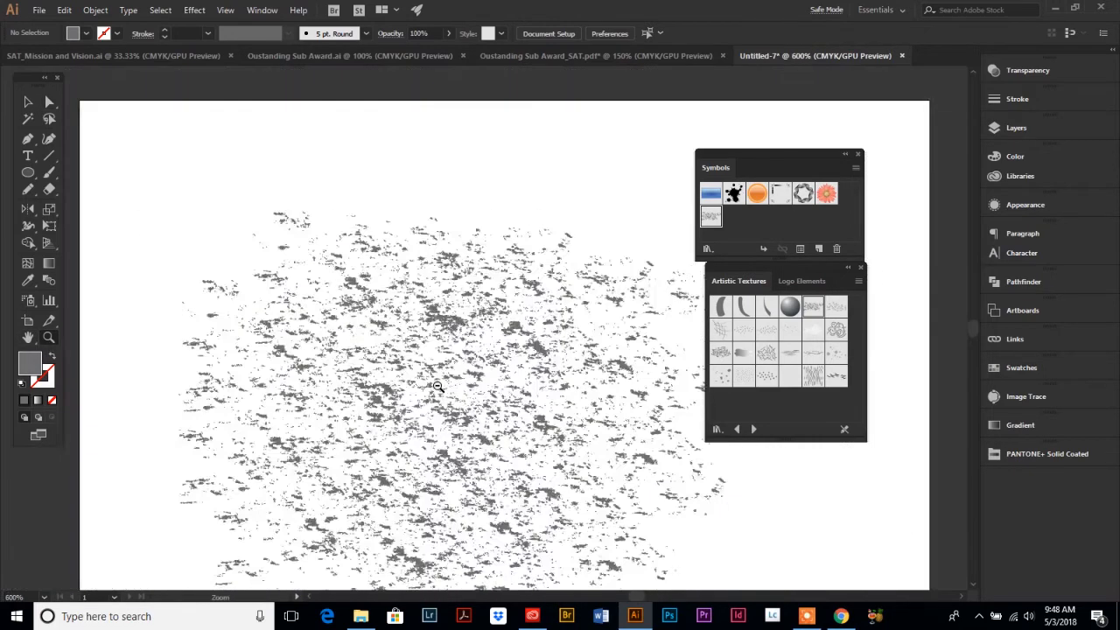
alt+click(429, 383)
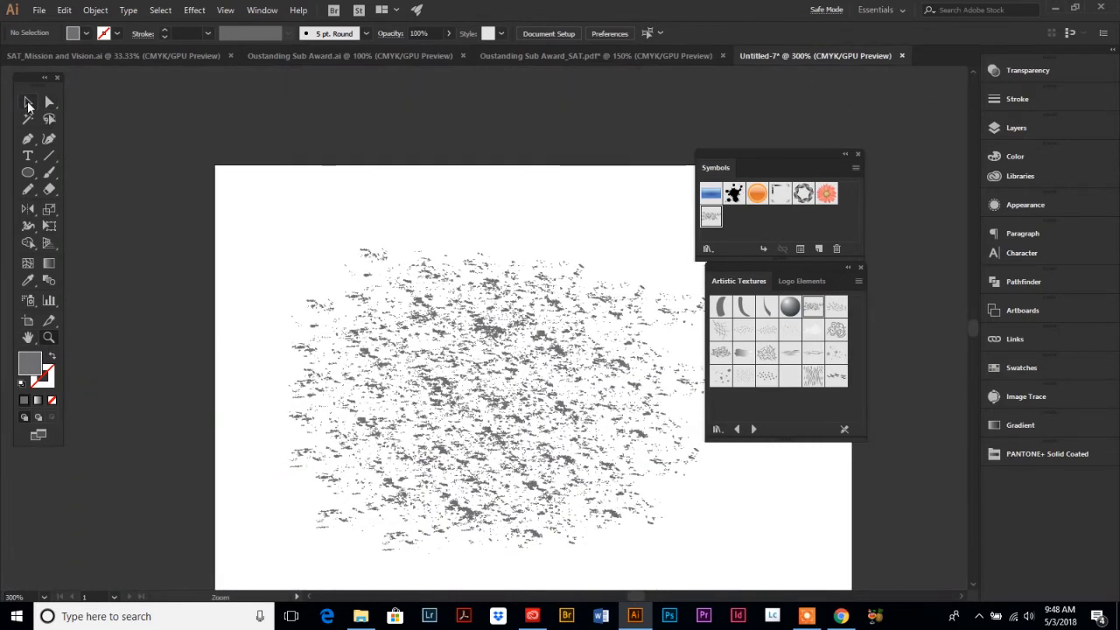
click(28, 104)
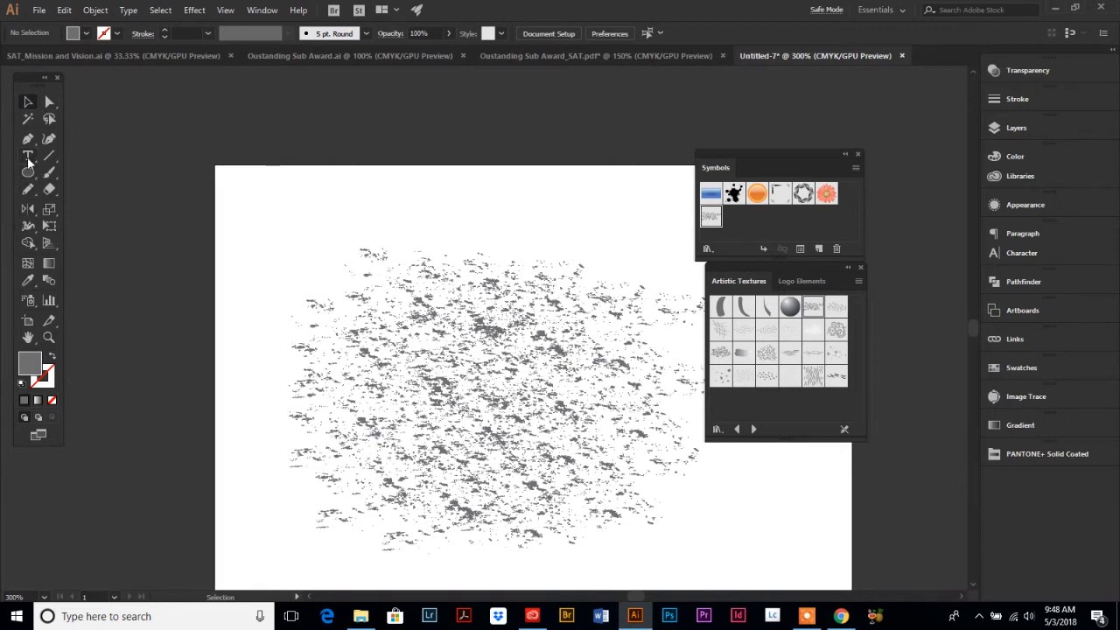
click(28, 157)
click(294, 210)
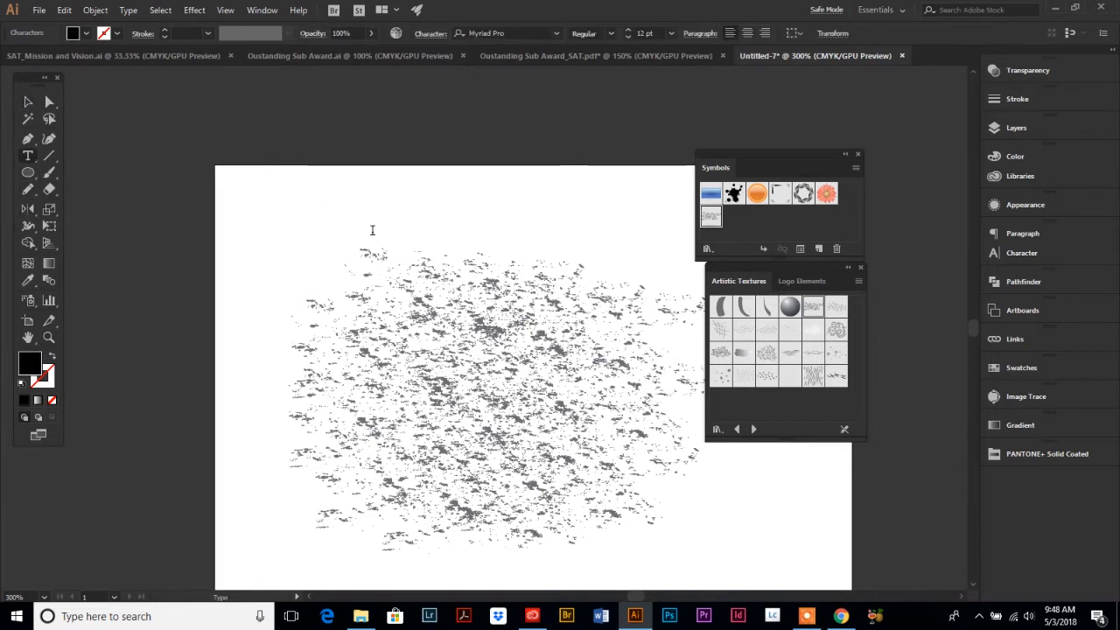
text(GRUNDGE)
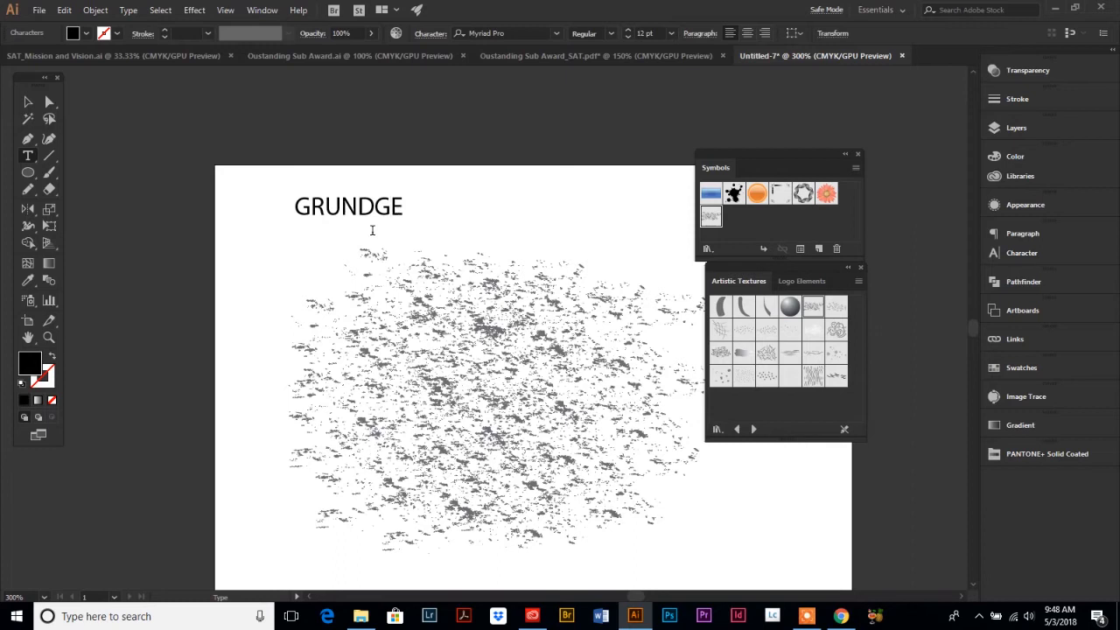
key(BackSpace)
key(BackSpace)
key(BackSpace)
text(GE)
click(28, 102)
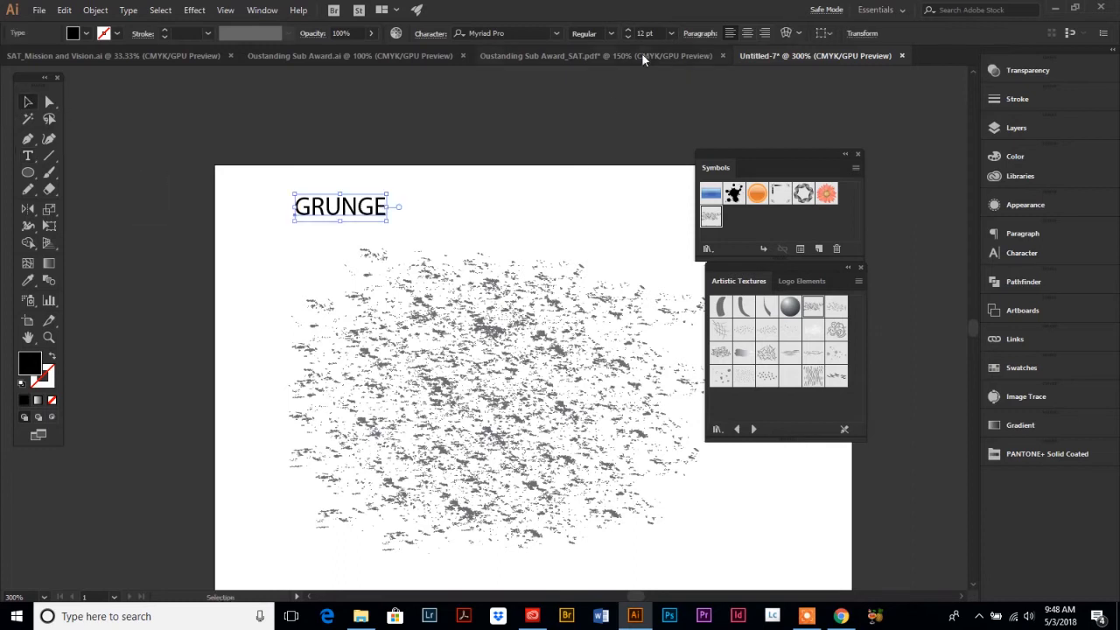
Step: Set the GRUNGE text in the Impact font and scale it up to about 50 pt
click(554, 34)
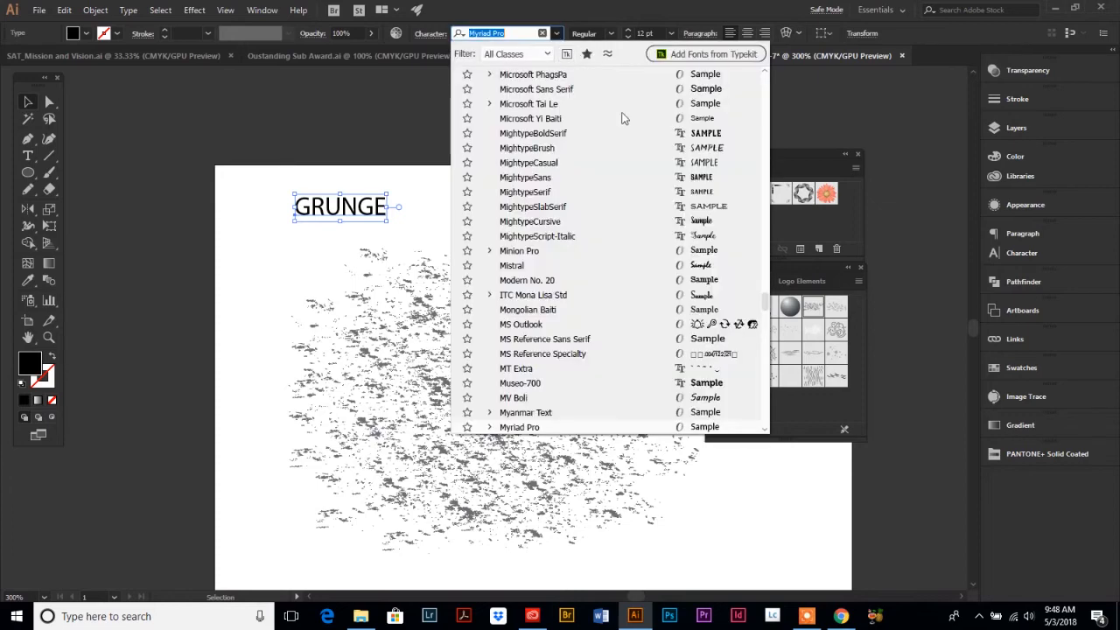
scroll(680, 209, up, 1)
scroll(680, 208, down, 7)
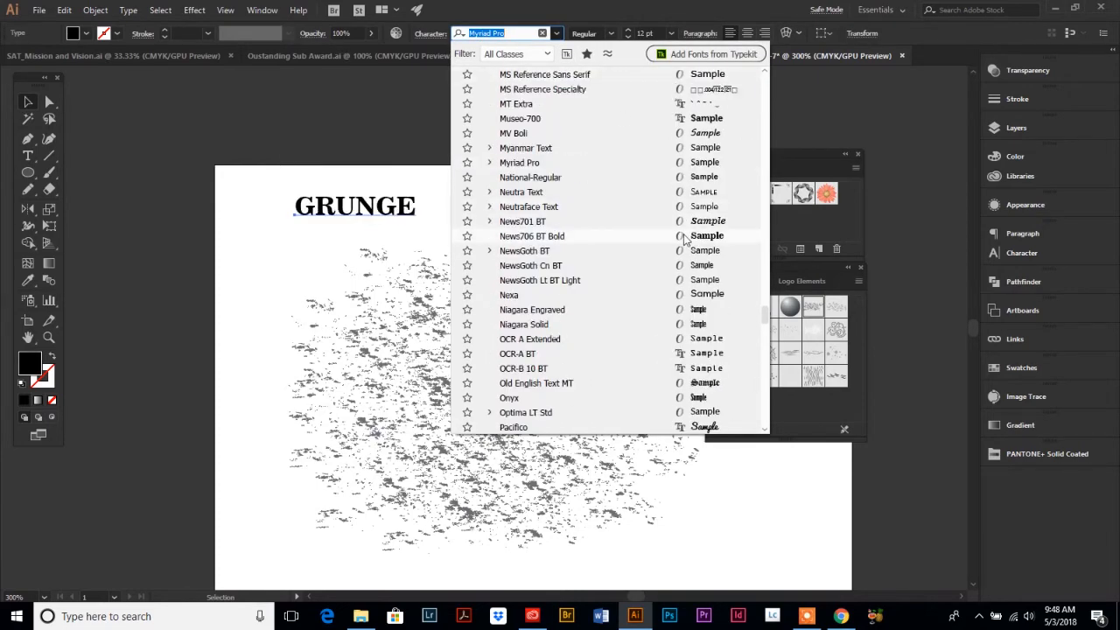
scroll(696, 298, down, 5)
scroll(697, 316, up, 16)
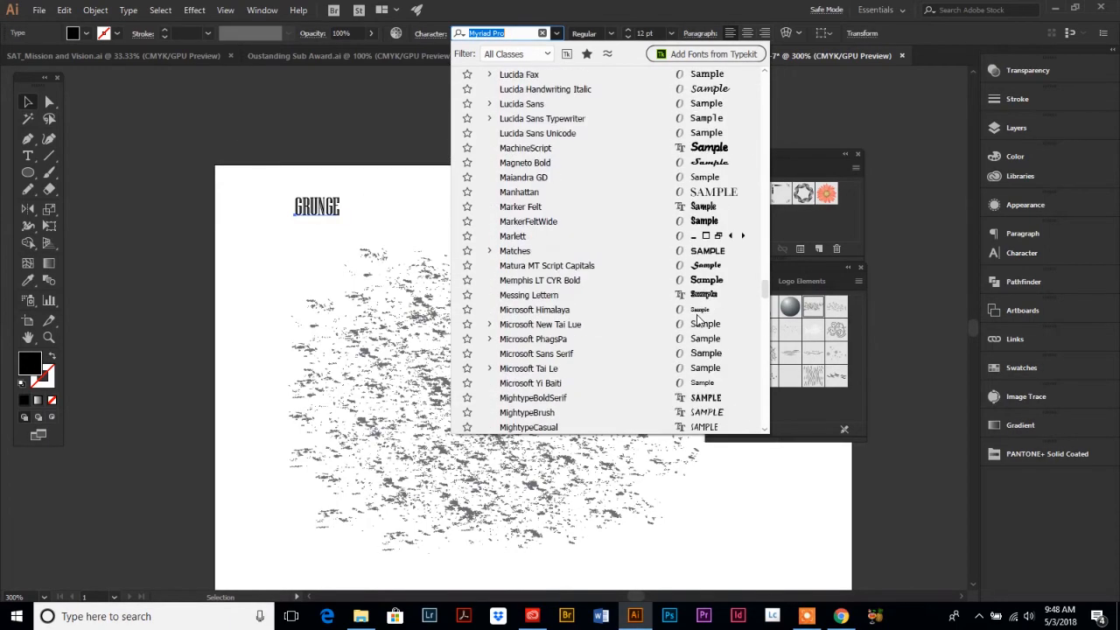
scroll(704, 181, up, 16)
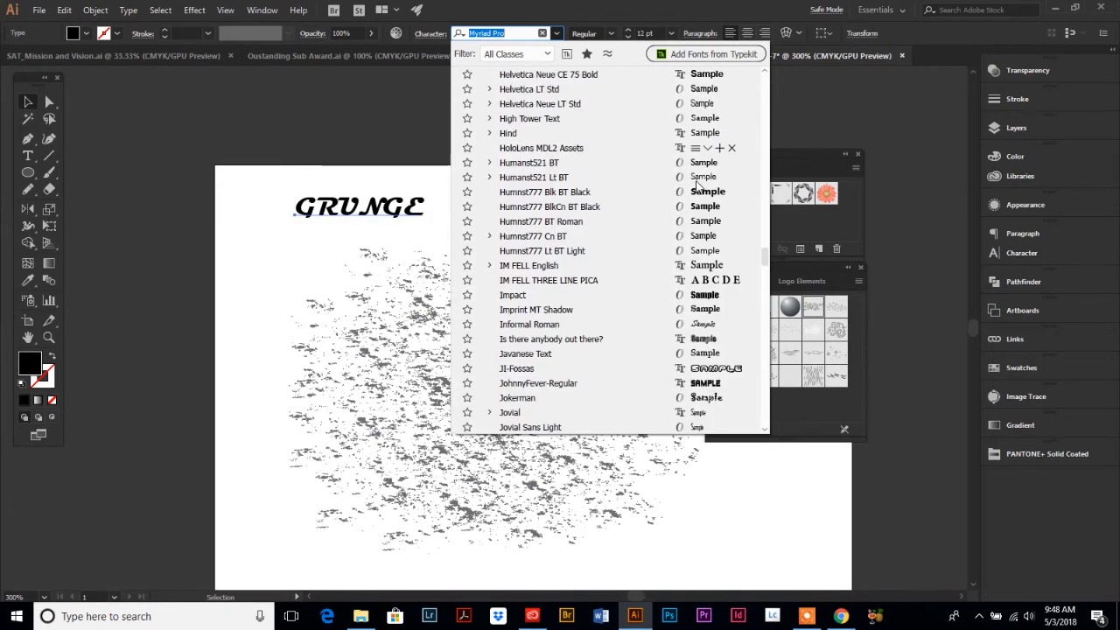
click(711, 296)
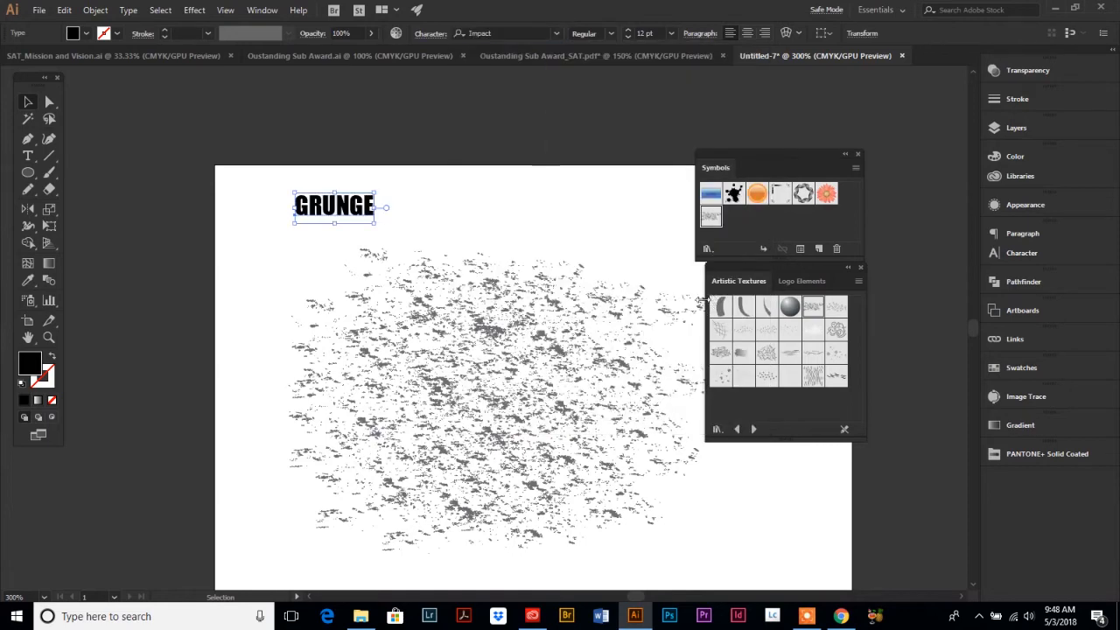
drag(376, 222, 627, 359)
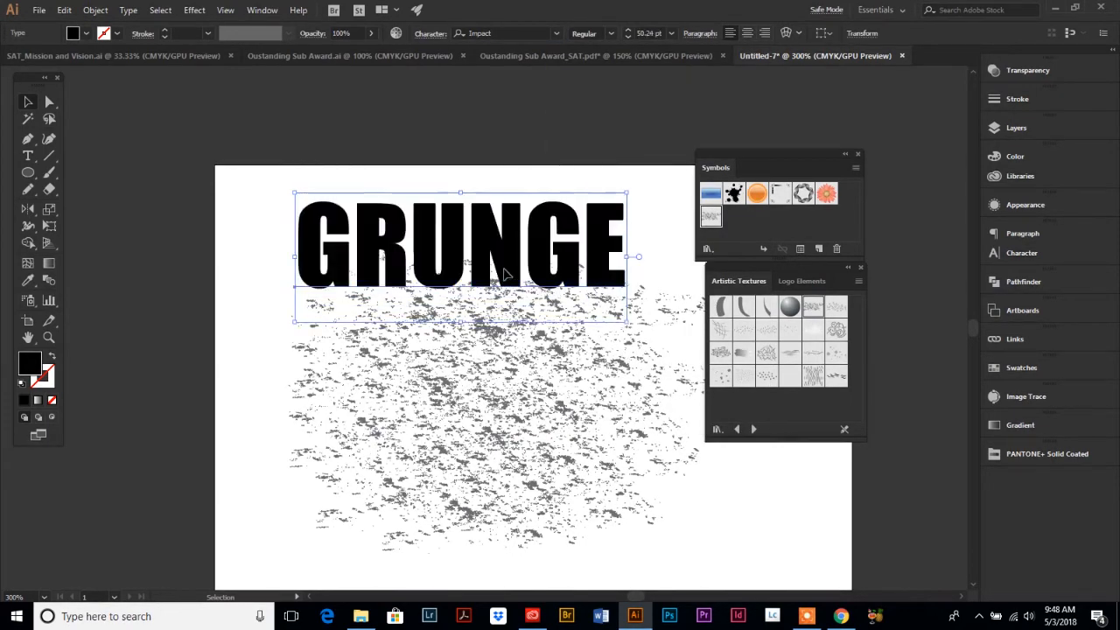
Step: Move the GRUNGE text over the middle of the charcoal texture and bring the texture group to the front
drag(505, 272, 544, 403)
click(513, 292)
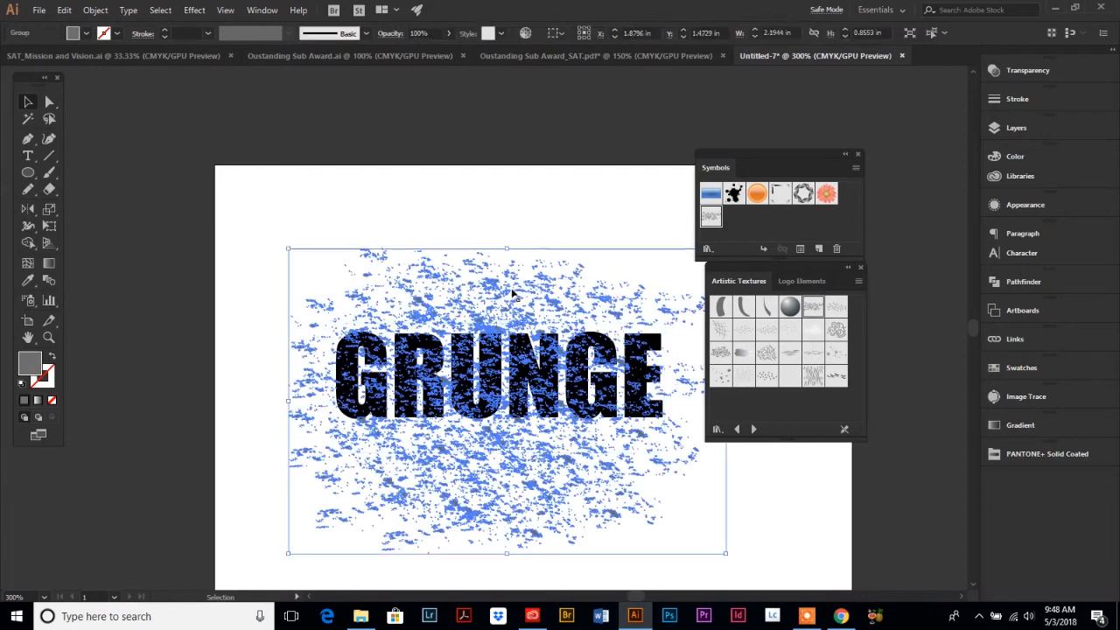
click(98, 11)
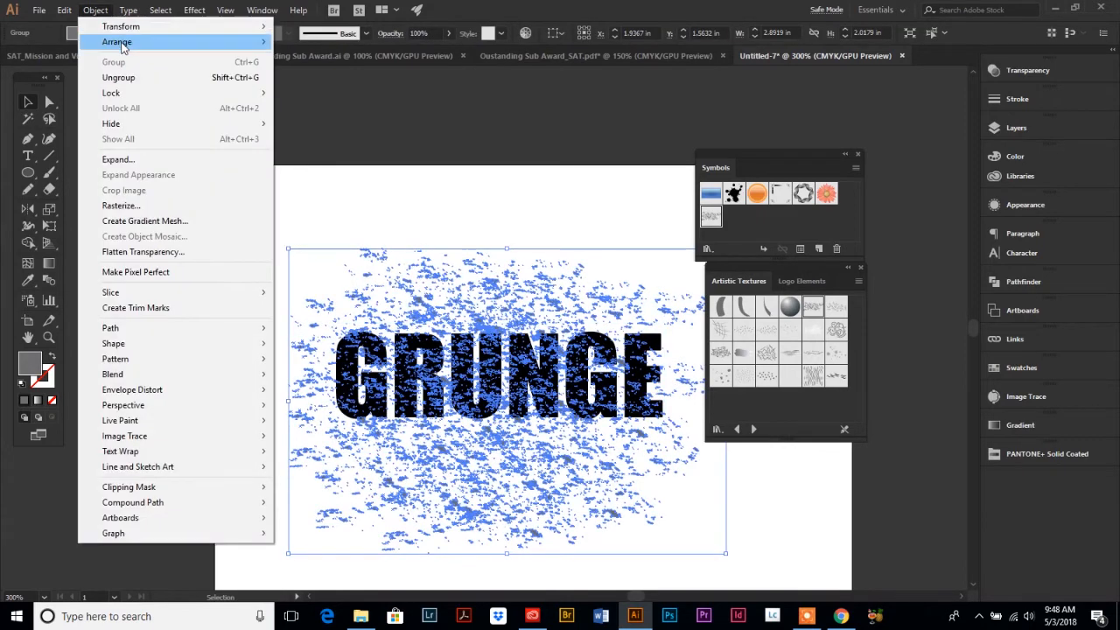
mouse_move(109, 42)
click(309, 48)
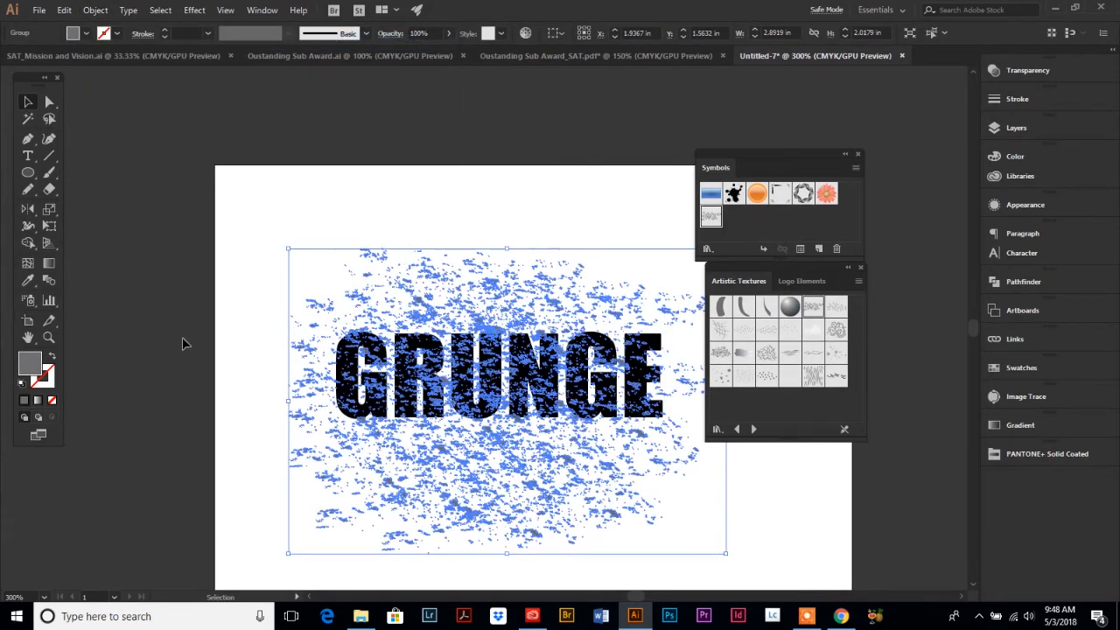
click(181, 374)
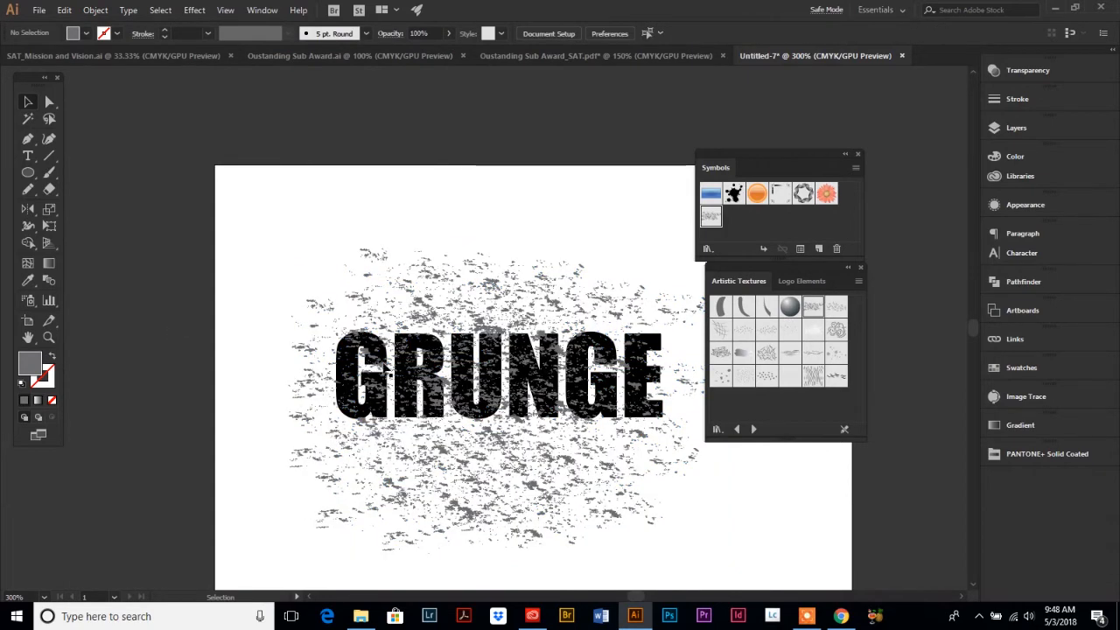
Step: Darken the charcoal texture group's fill to 90% black
click(354, 383)
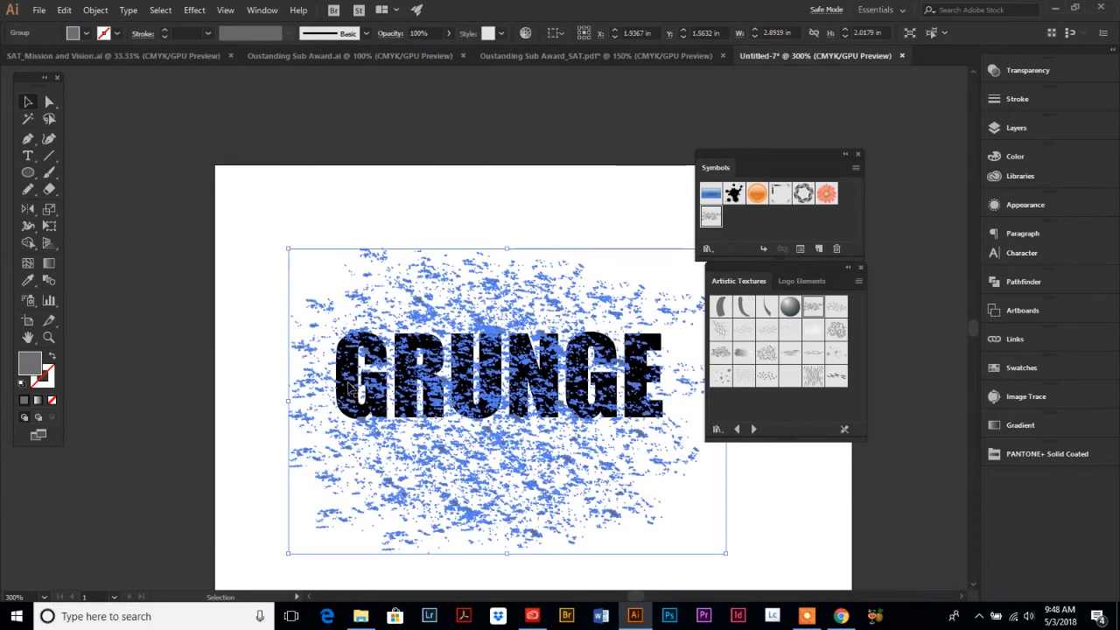
click(1019, 158)
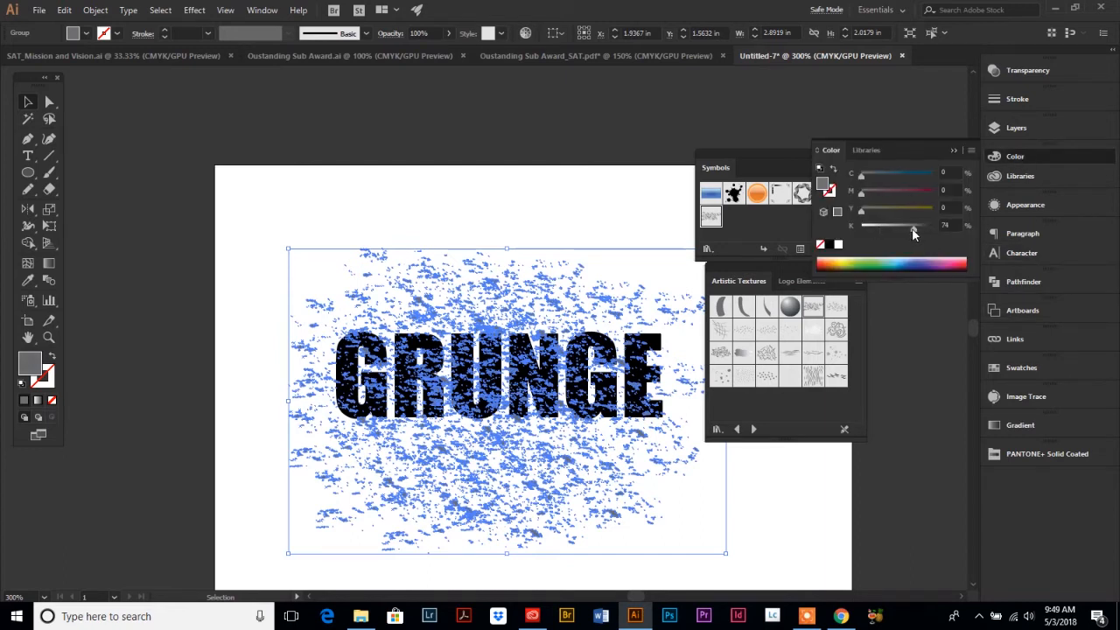
drag(913, 230, 925, 231)
click(597, 583)
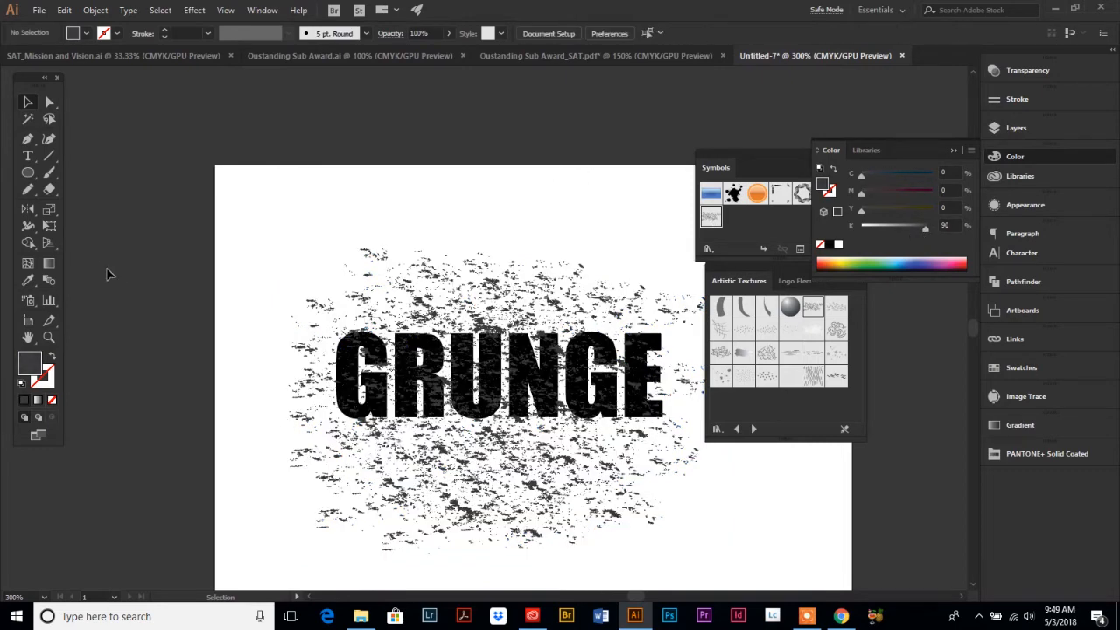
click(352, 367)
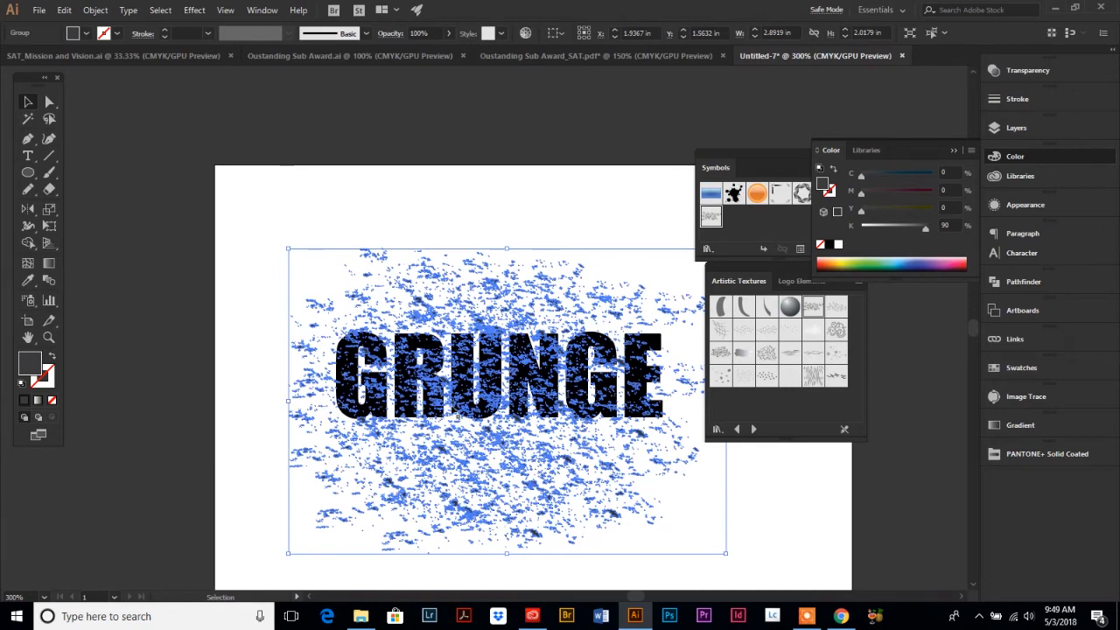
key(a)
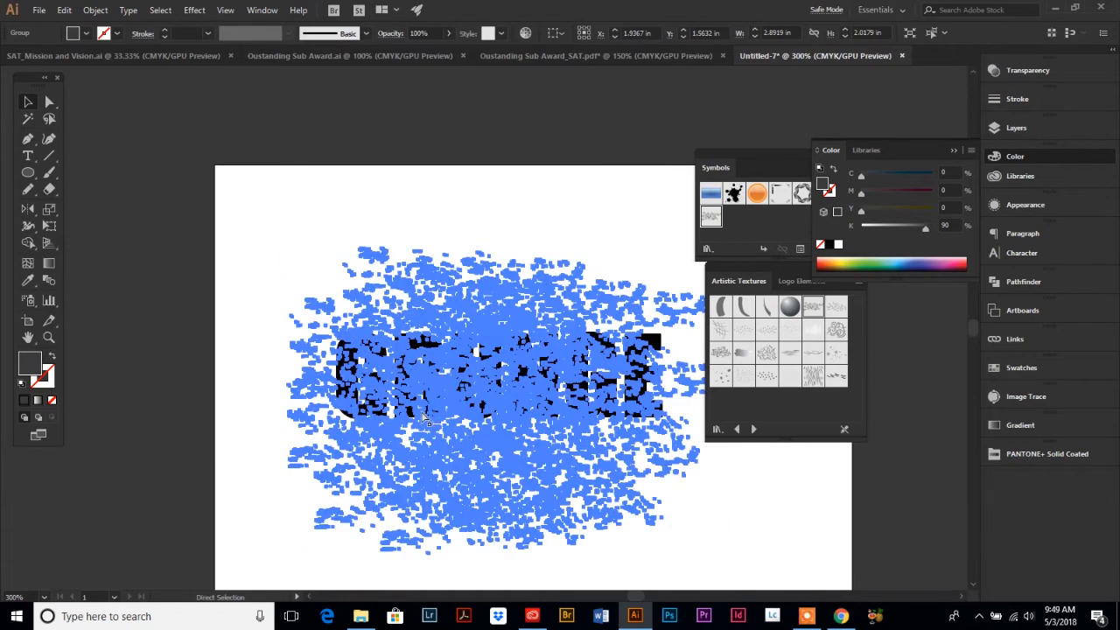
key(ctrl+h)
click(388, 162)
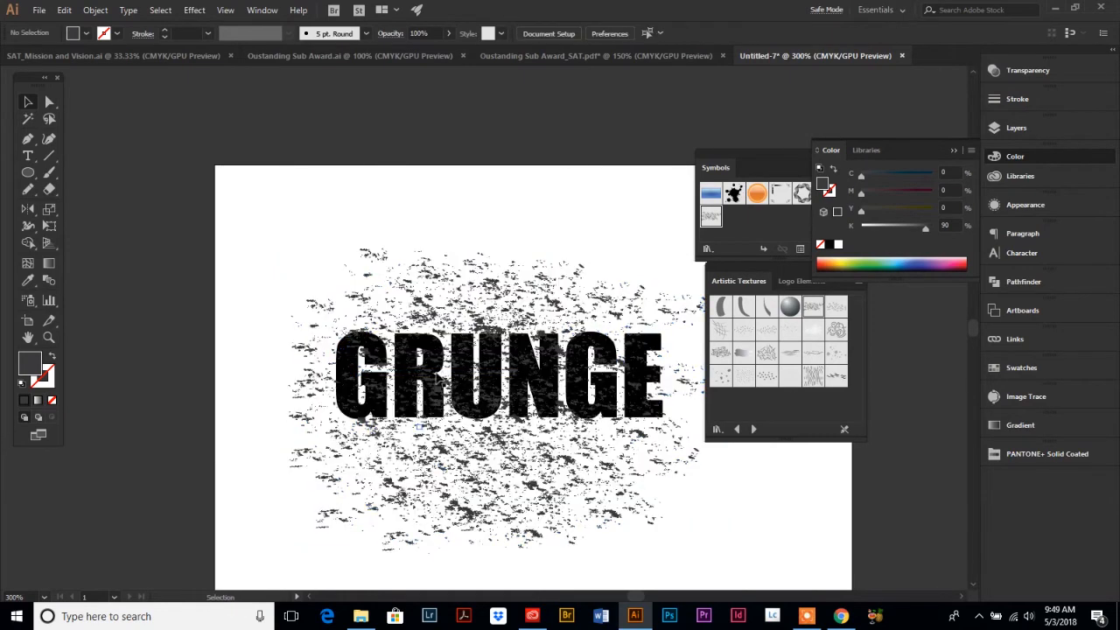
Step: Select only the GRUNGE text behind the texture, then copy it and paste the copy in place
click(435, 385)
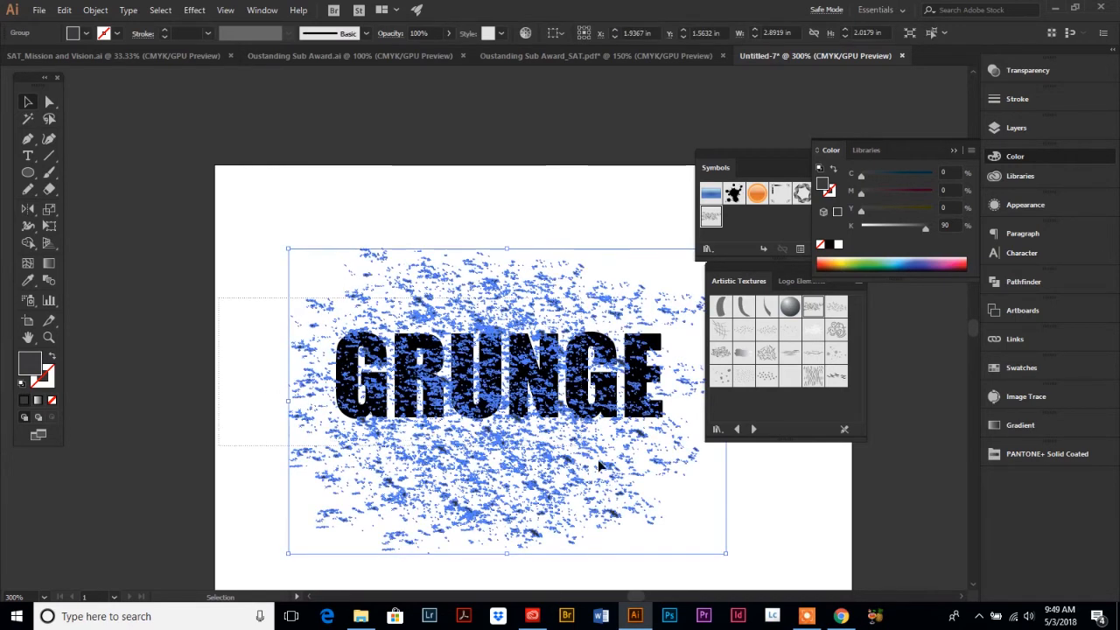
key(ctrl+shift+g)
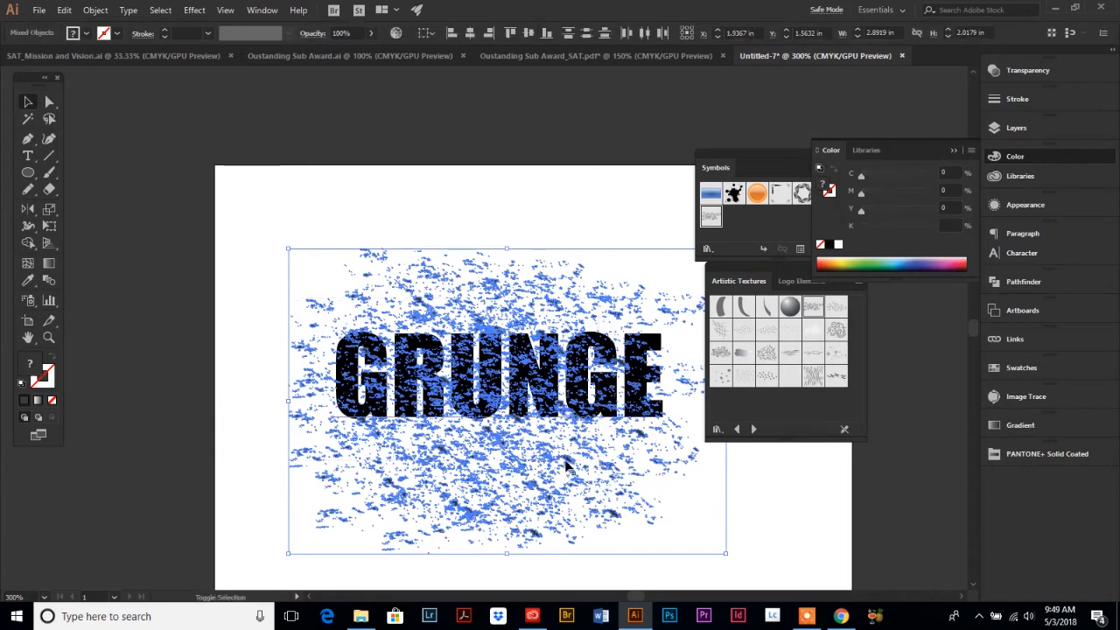
click(566, 457)
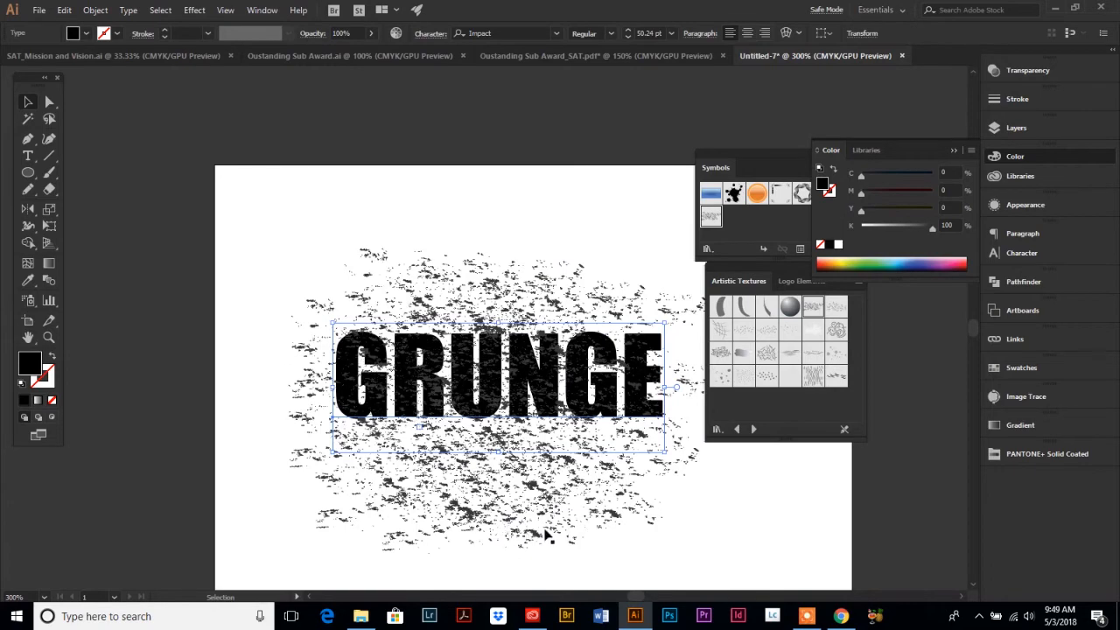
click(63, 9)
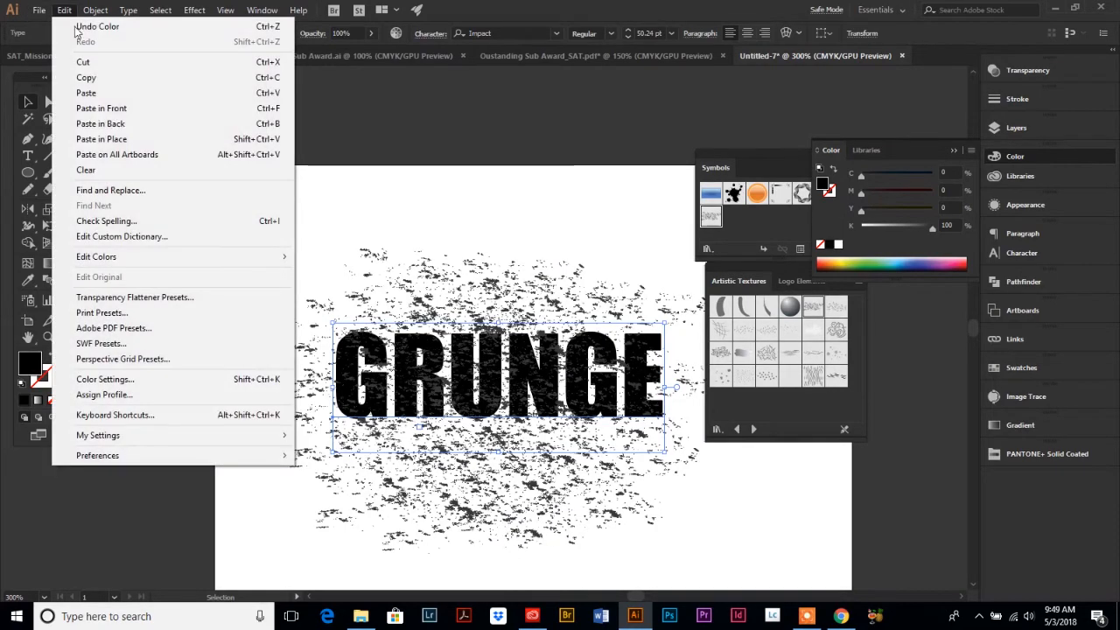
click(99, 80)
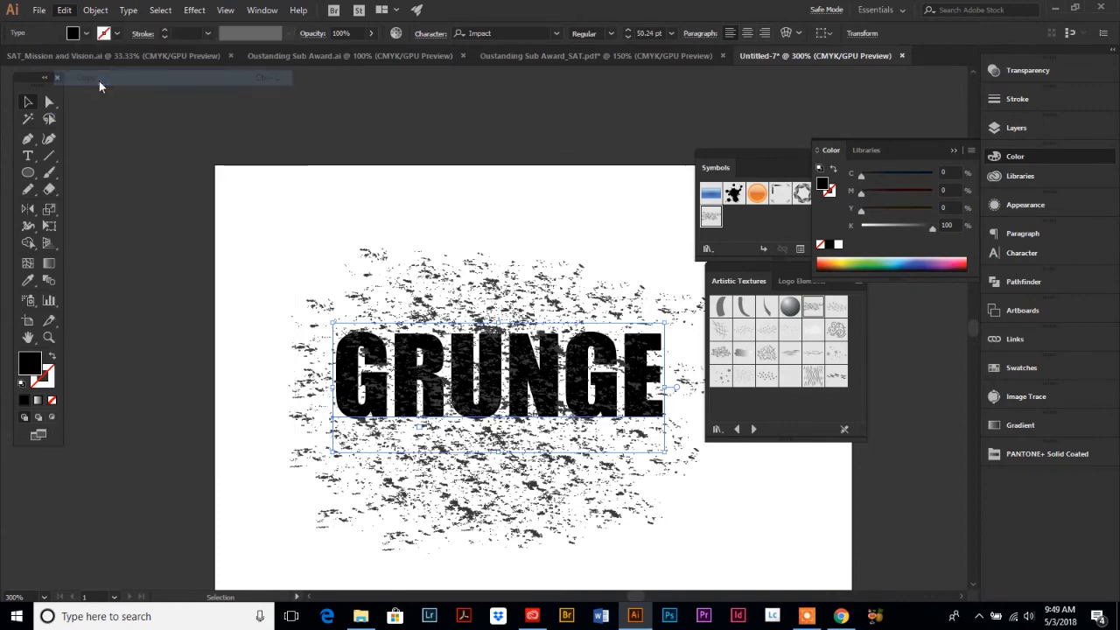
click(65, 10)
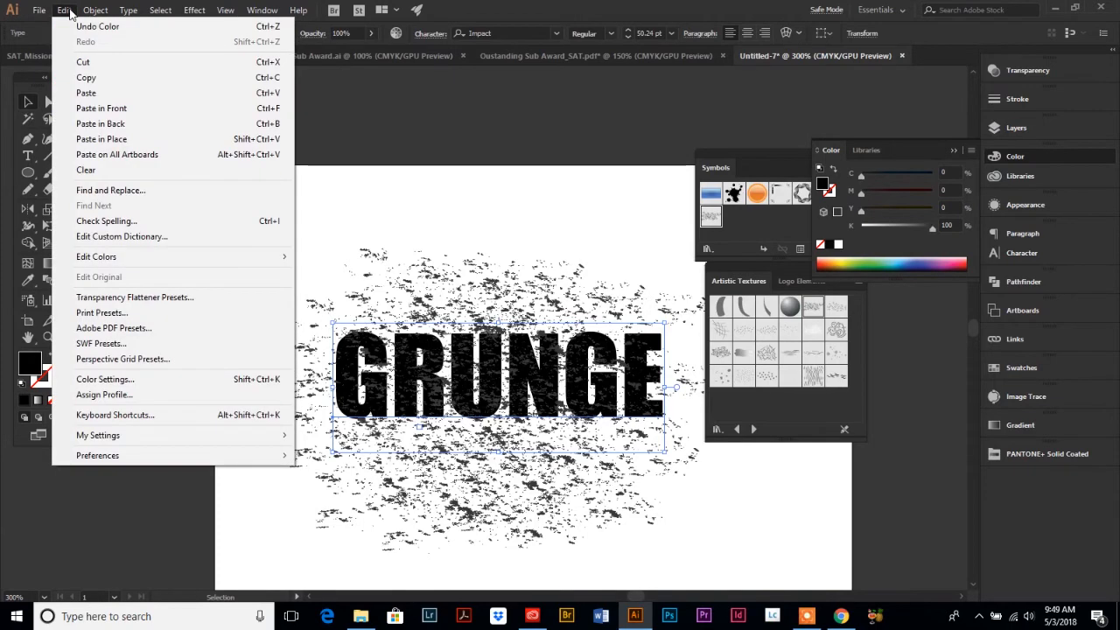
click(110, 141)
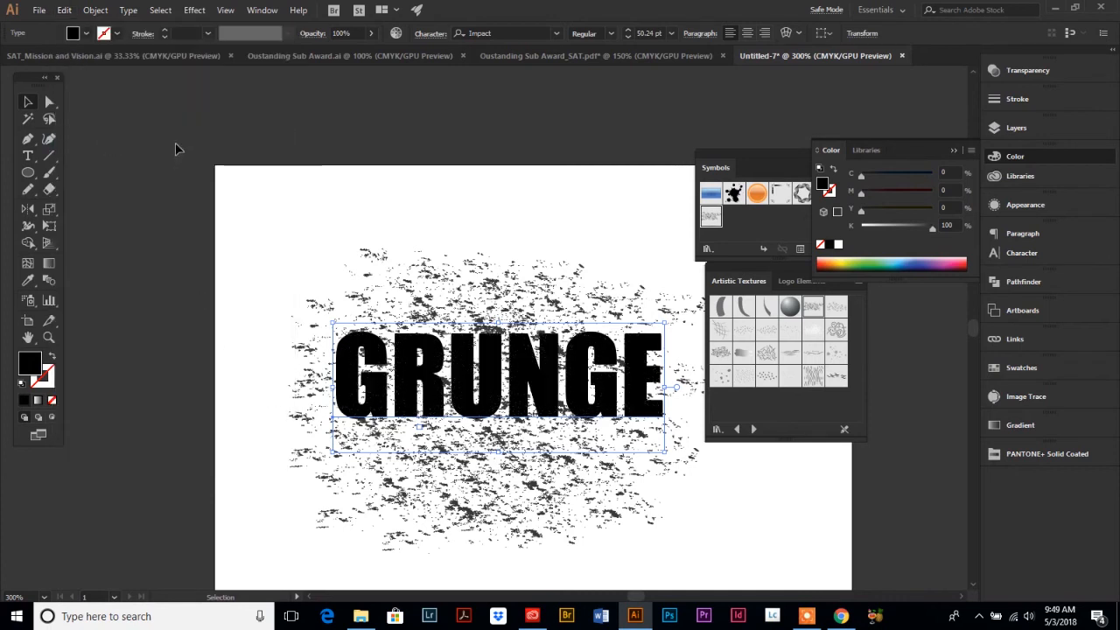
Step: Convert the pasted GRUNGE text copy to outlines
click(129, 11)
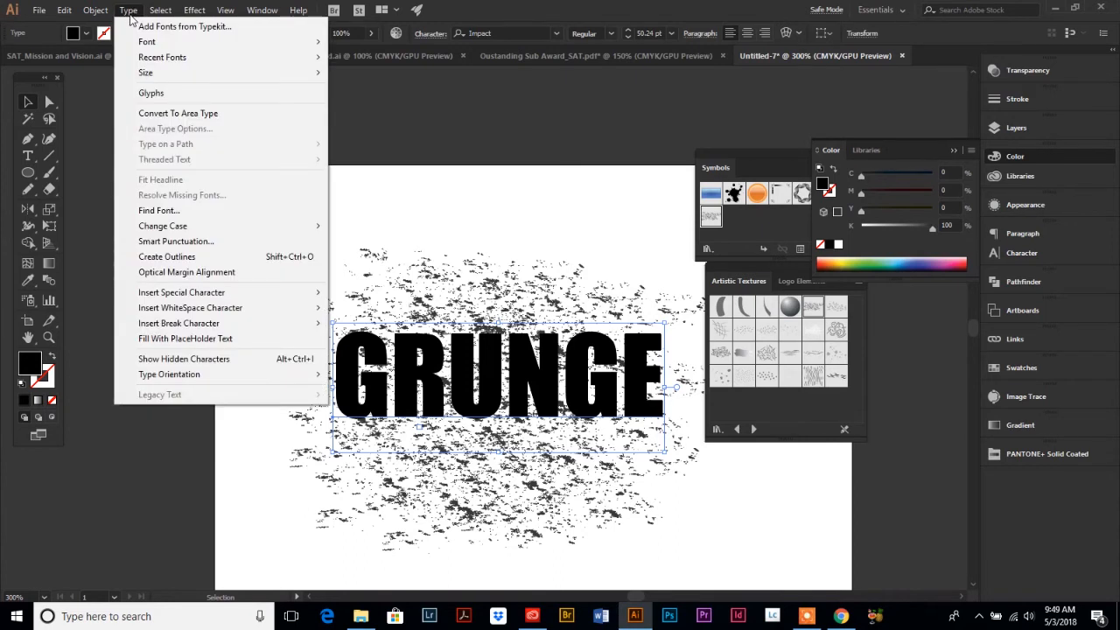
click(178, 257)
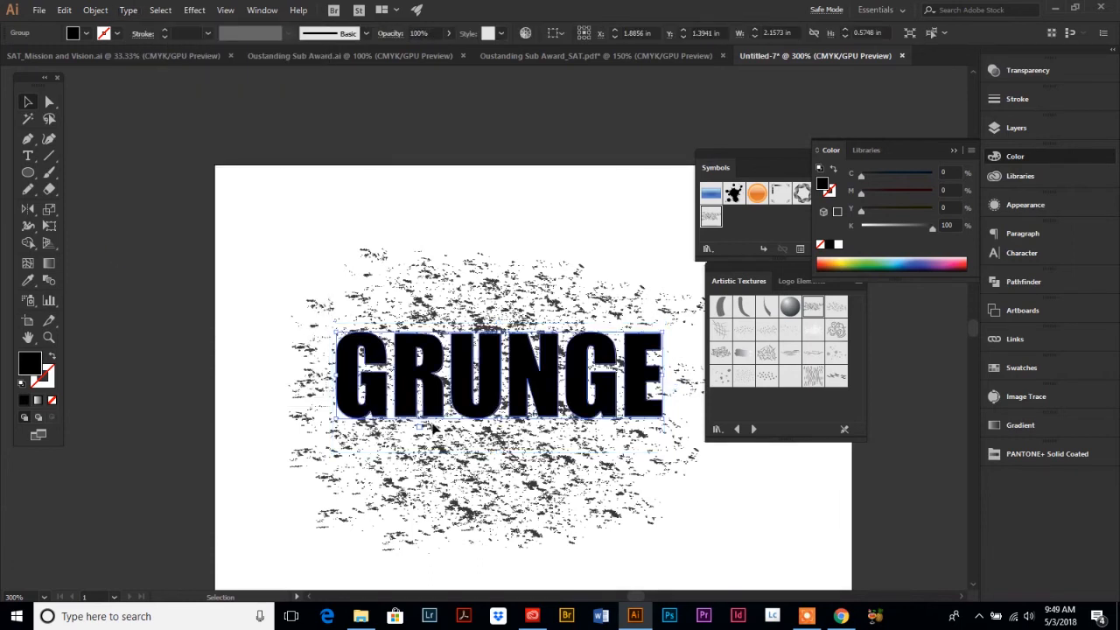
Step: Try to clip the charcoal texture group with the outlined GRUNGE letters using a clipping mask
shift+click(429, 276)
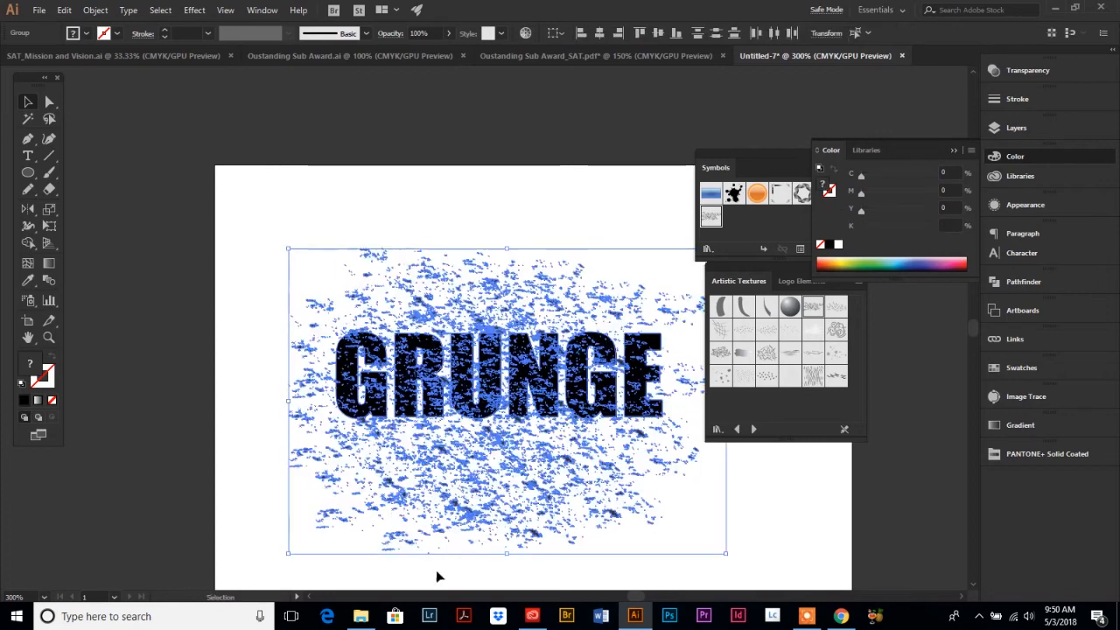
click(95, 10)
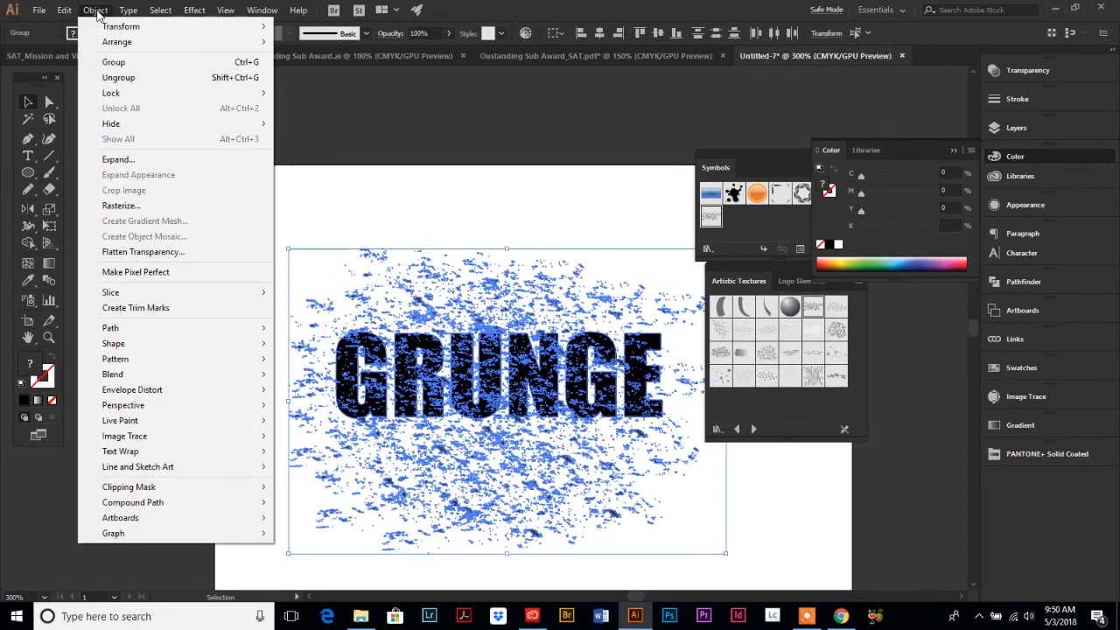
mouse_move(173, 491)
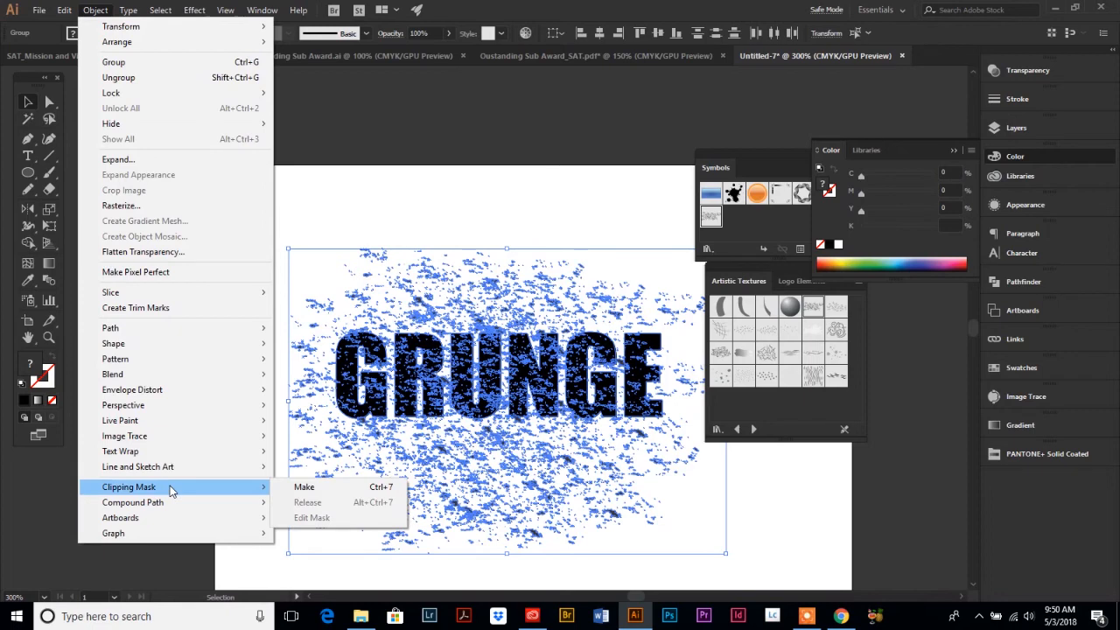
click(305, 486)
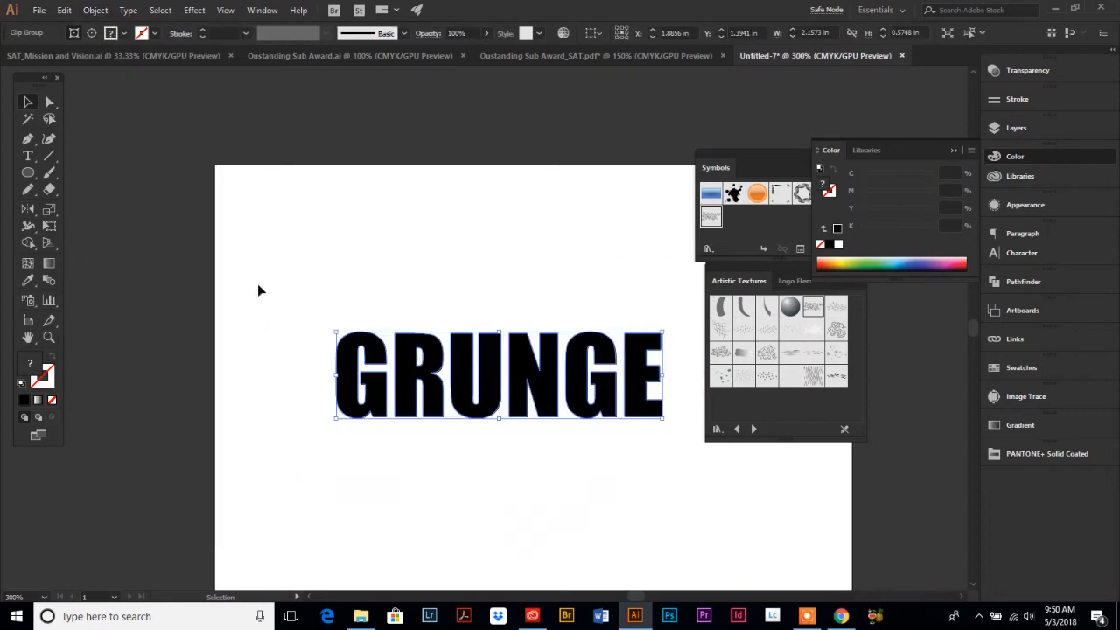
Step: Try restacking the clipped group and moving it below the solid GRUNGE text, and undo back past the clipping mask
click(101, 12)
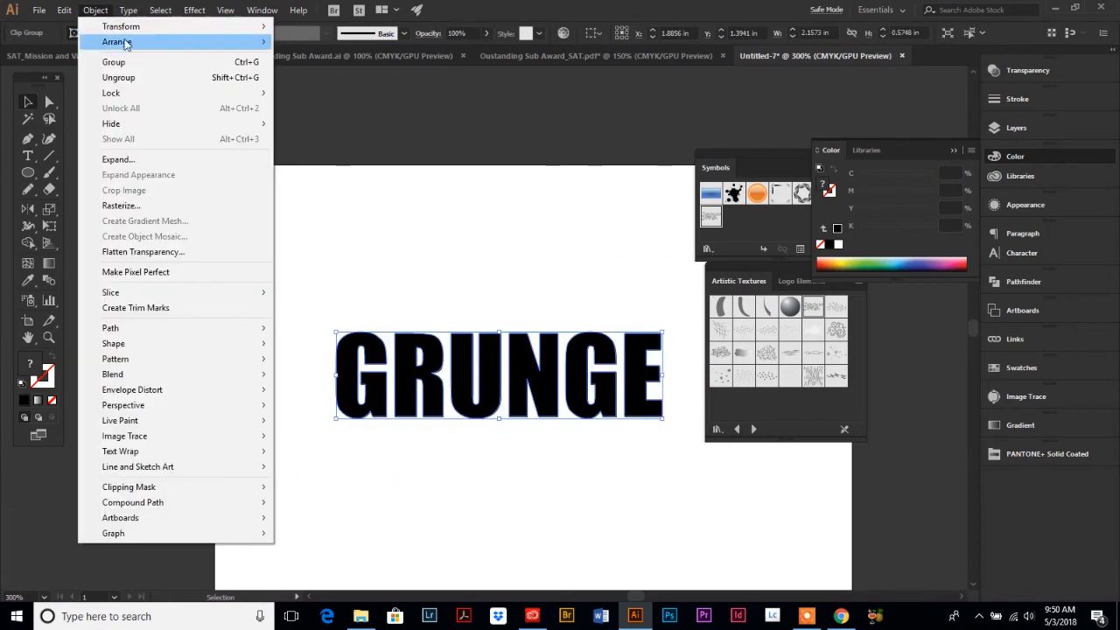
mouse_move(128, 44)
click(321, 59)
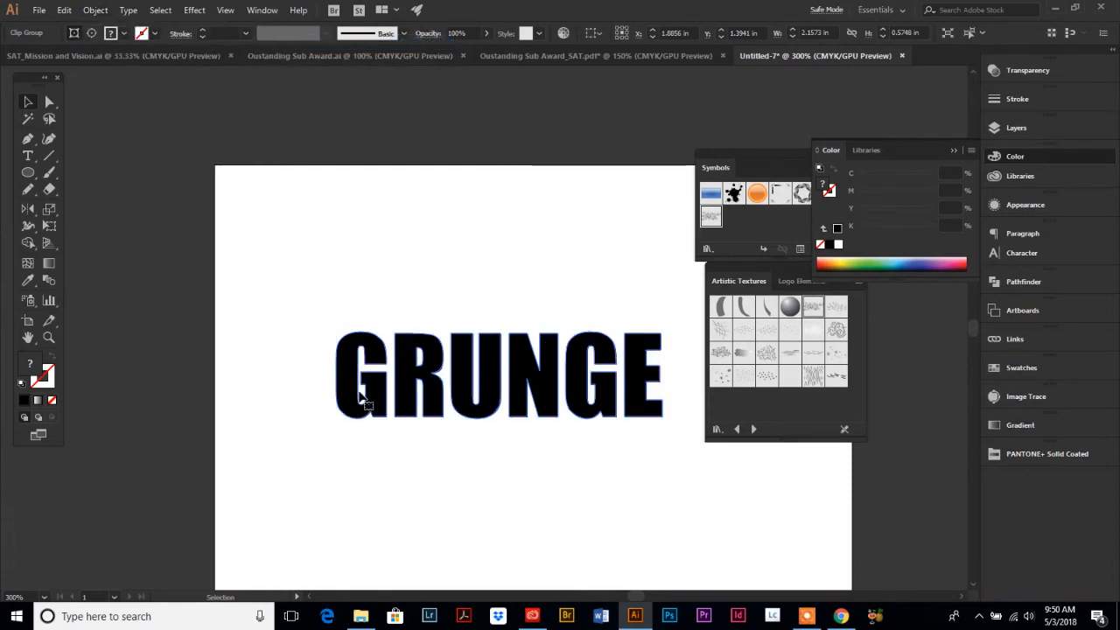
drag(362, 393, 356, 488)
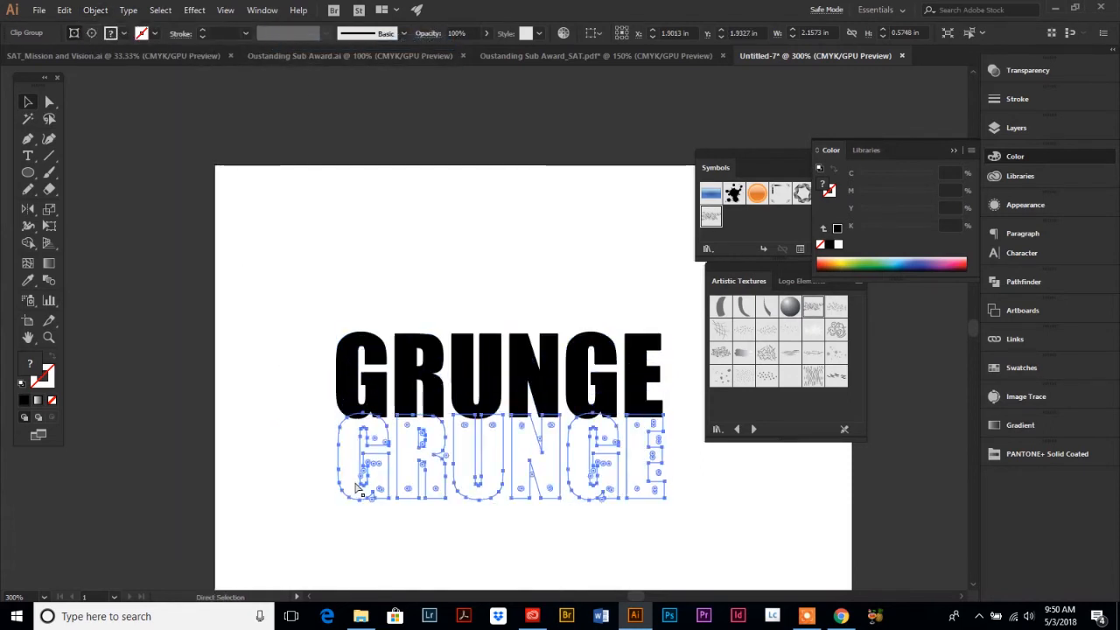
key(ctrl+z)
key(ctrl+z)
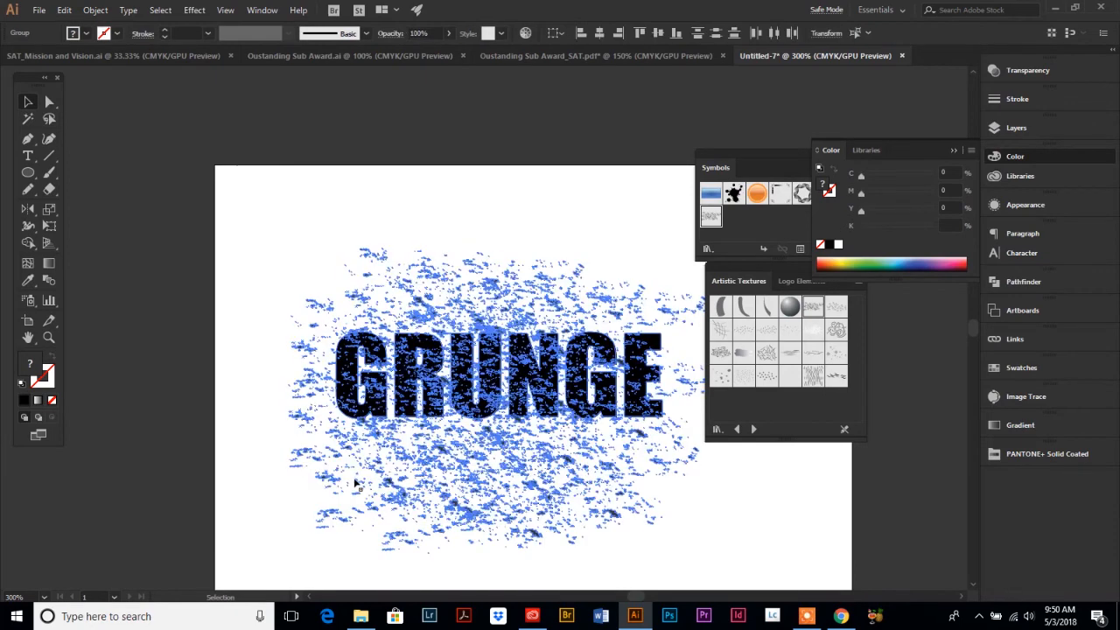
Step: Select only the outlined GRUNGE letters and make them a compound path
click(258, 293)
click(373, 409)
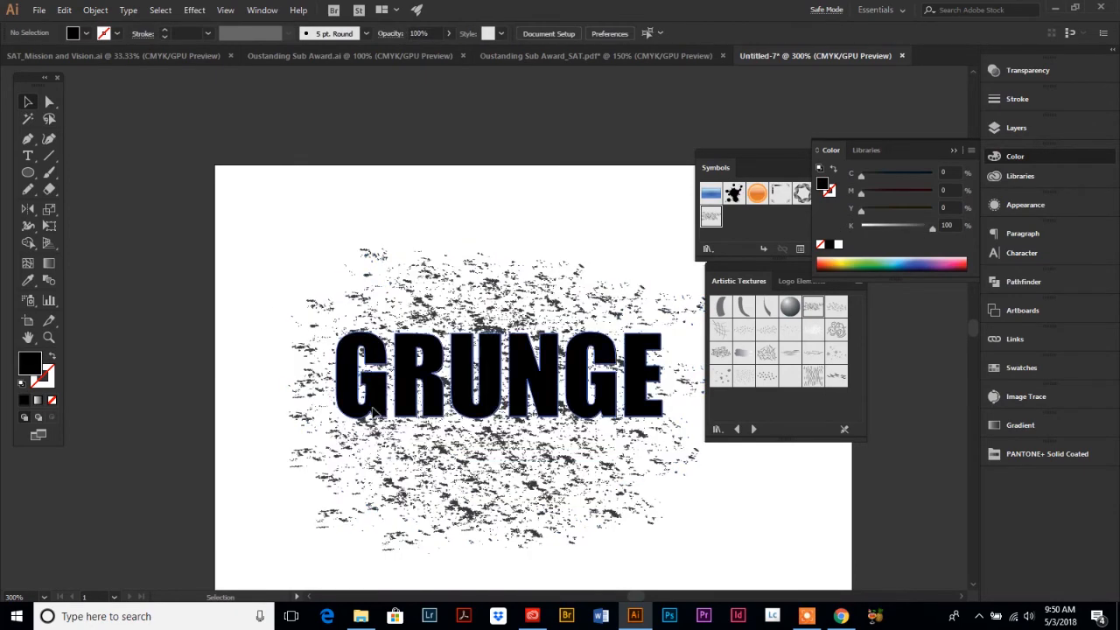
click(94, 10)
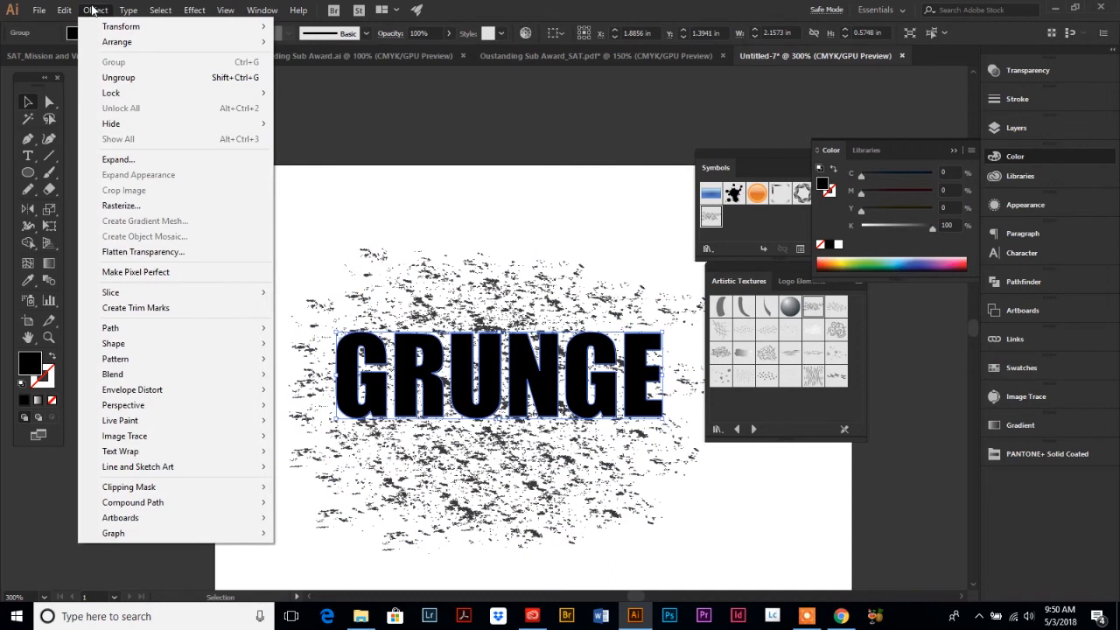
click(417, 227)
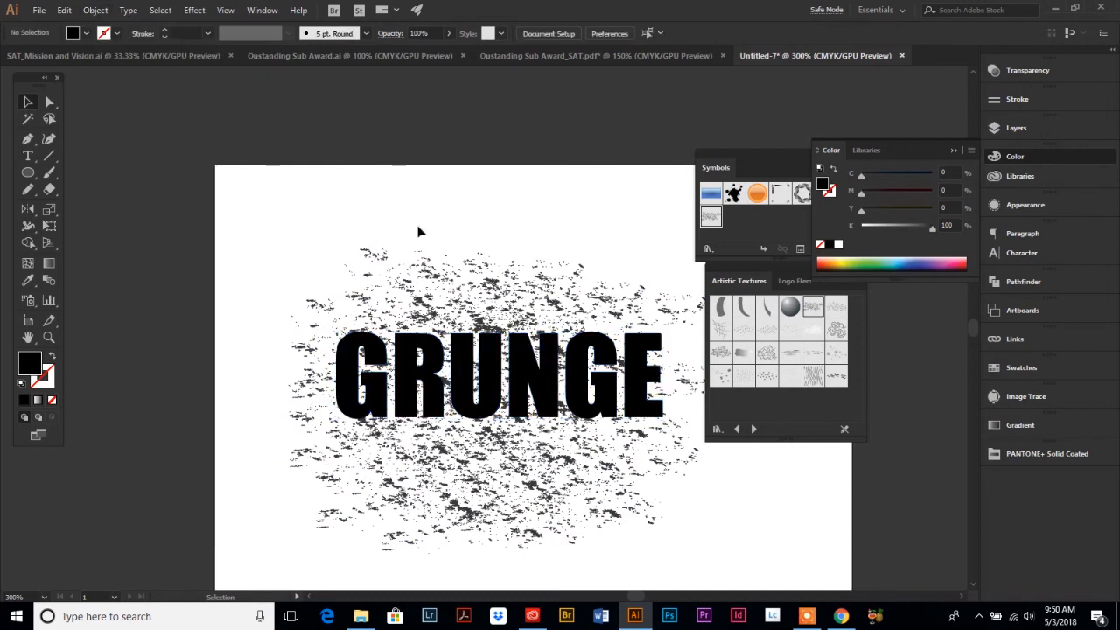
click(432, 404)
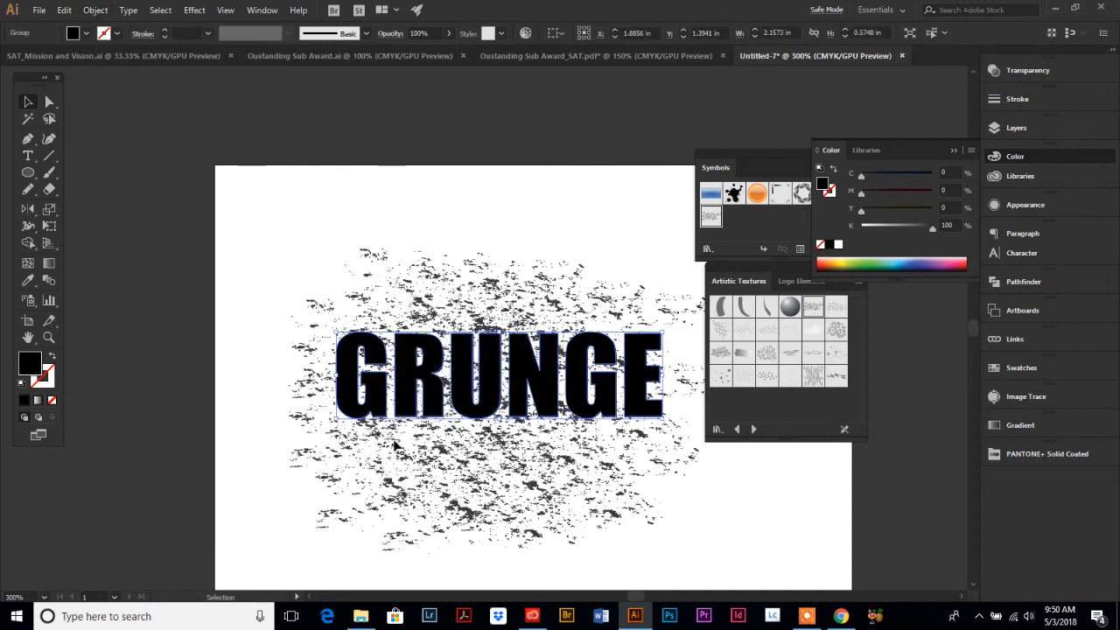
click(95, 10)
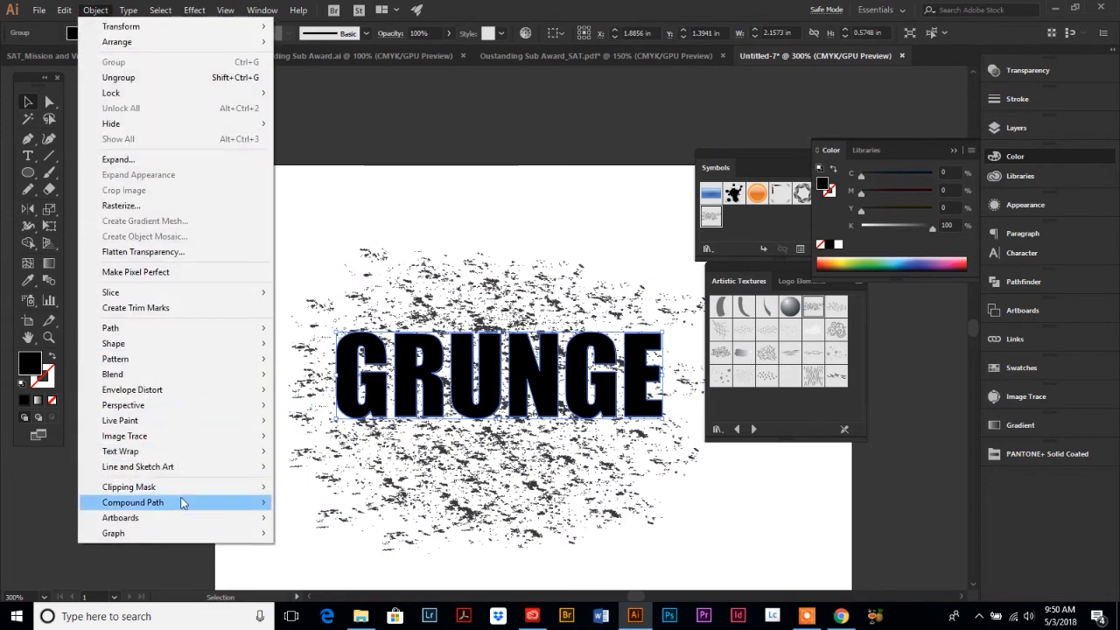
mouse_move(182, 505)
click(297, 504)
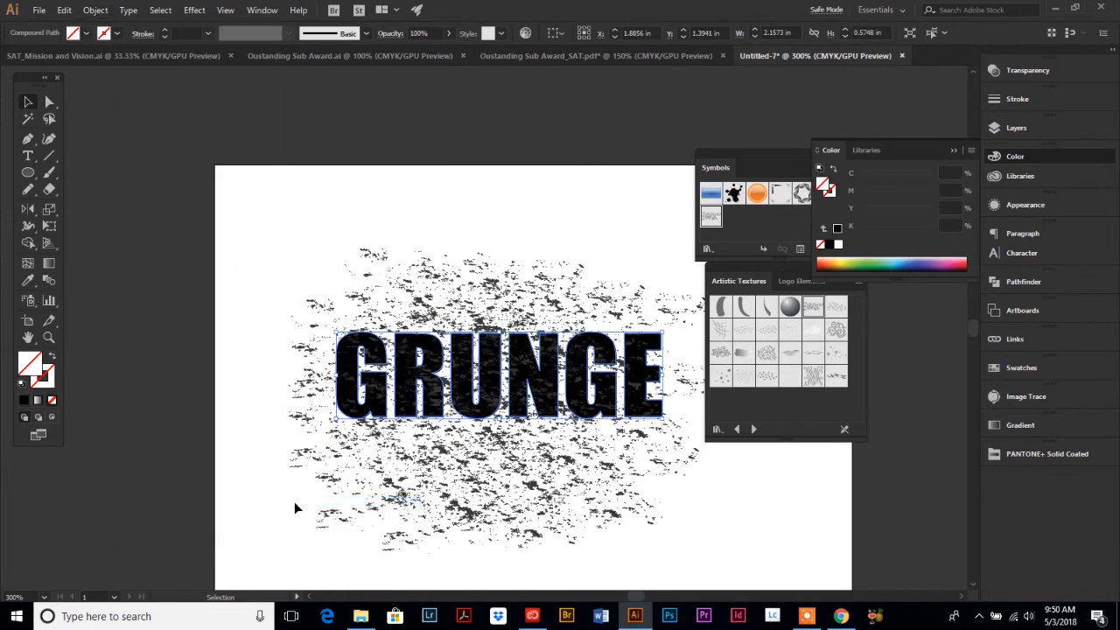
Step: Clip the charcoal texture group inside the GRUNGE compound path with a clipping mask and check the textured letters up close
shift+click(421, 306)
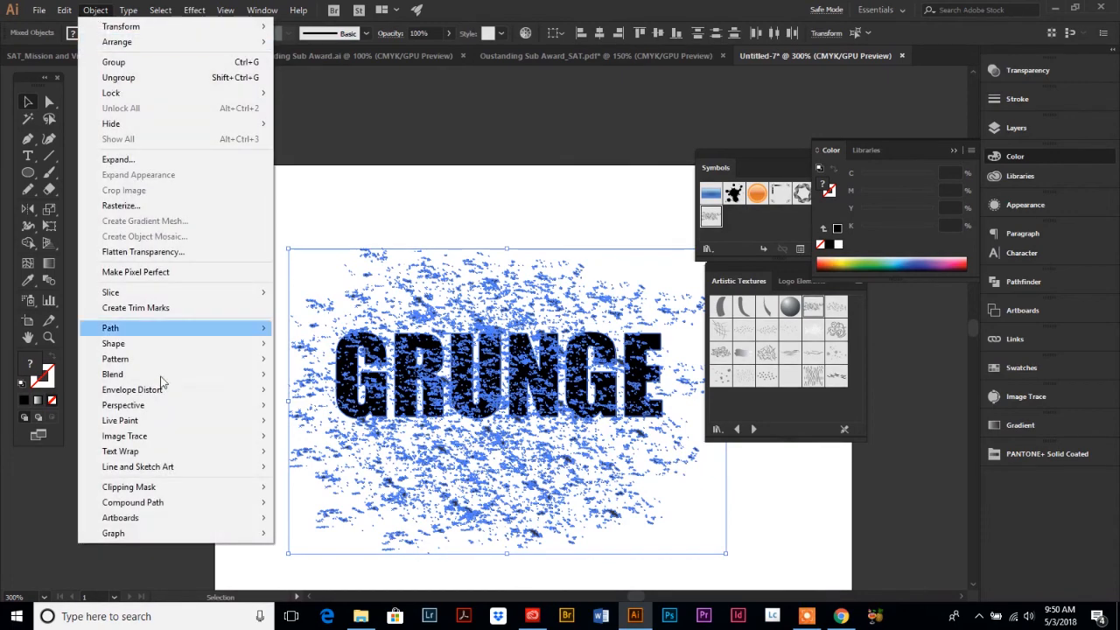
mouse_move(149, 488)
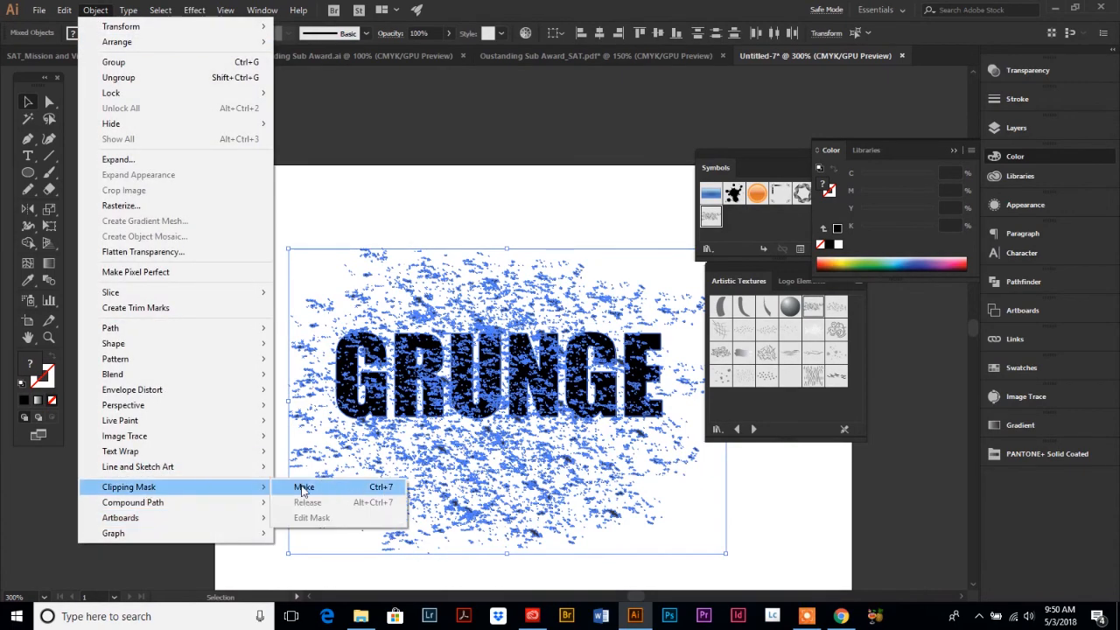
click(298, 483)
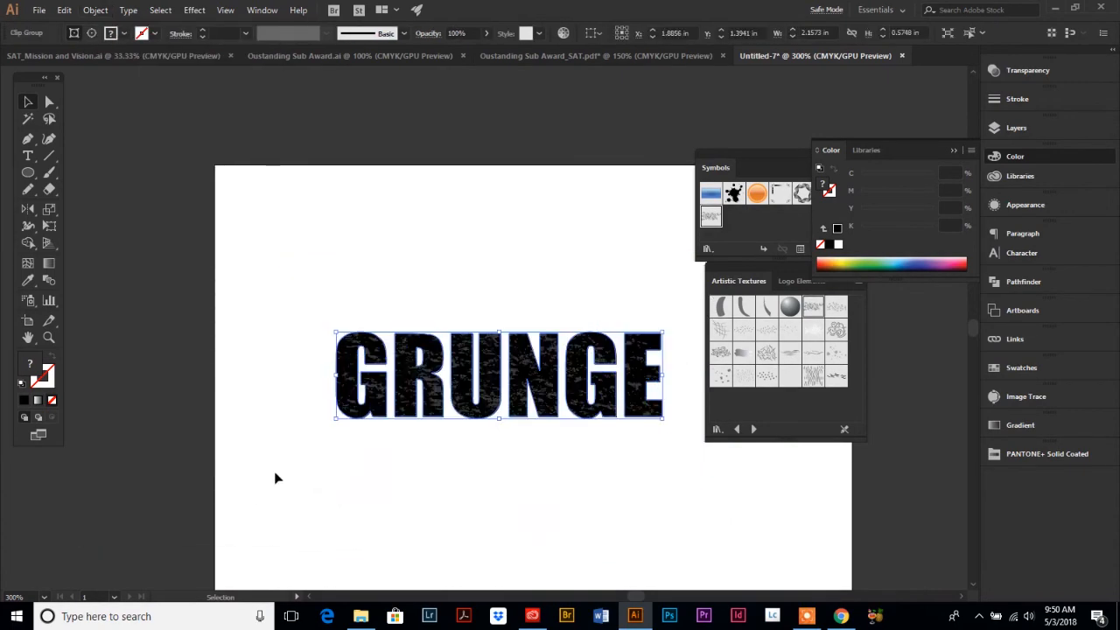
click(275, 478)
click(49, 337)
click(522, 387)
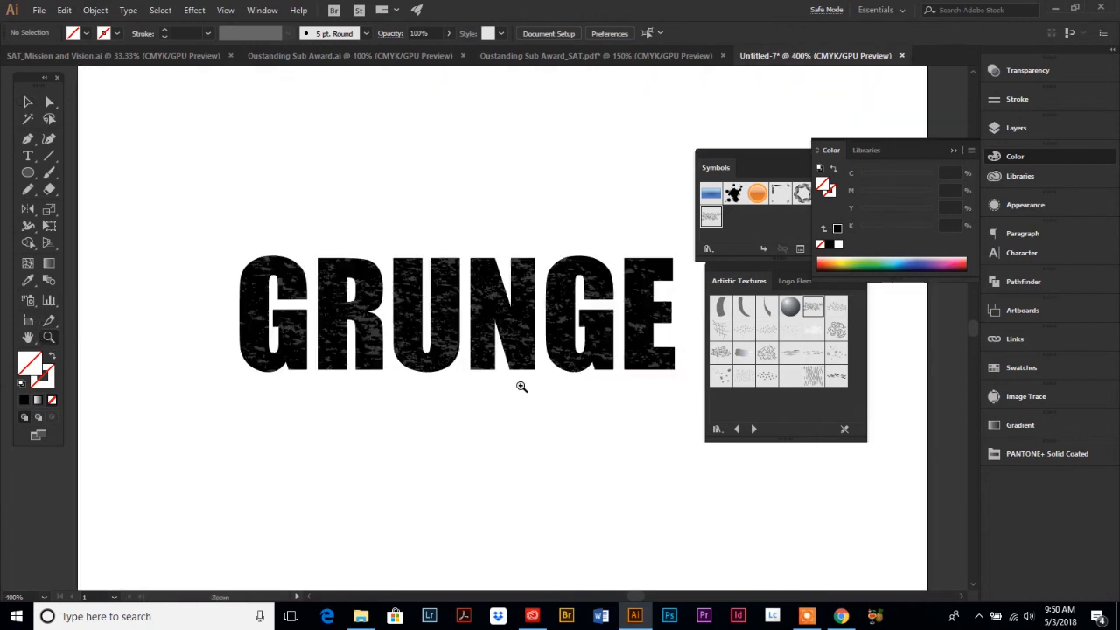
click(553, 350)
alt+click(449, 313)
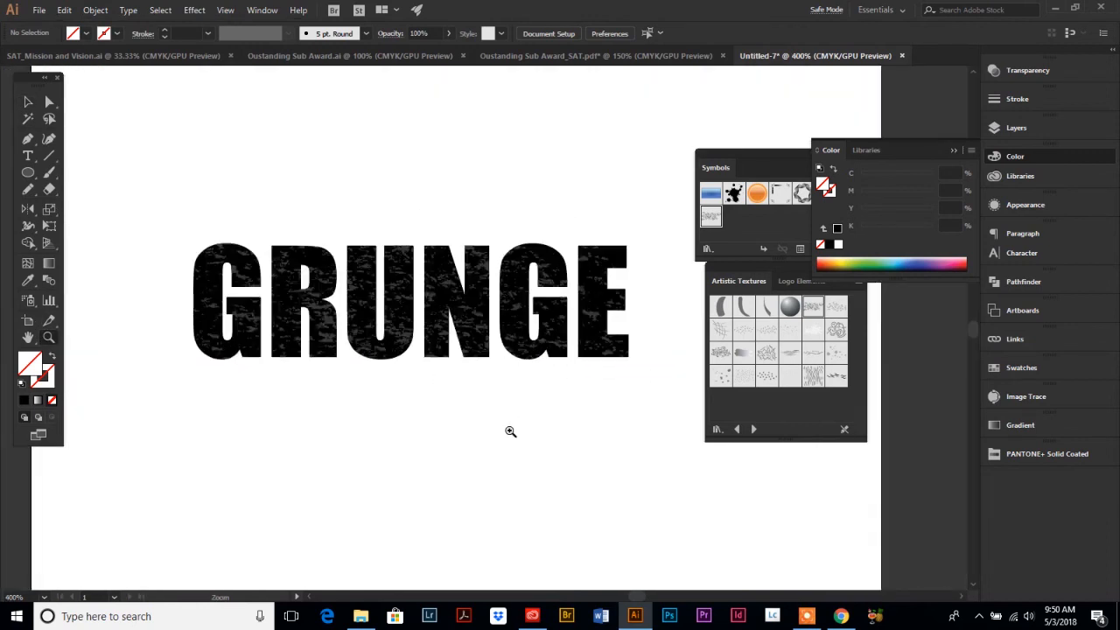